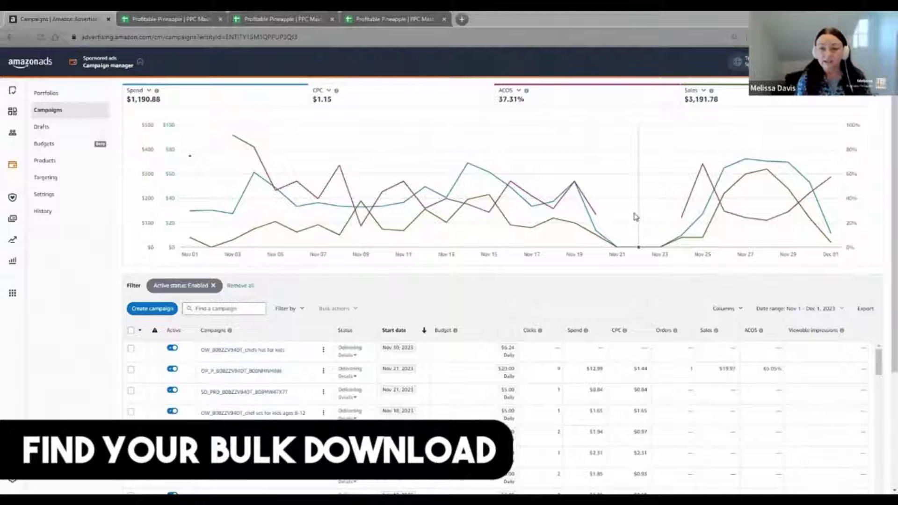
Navigate from the campaign manager through the Sponsored ads sidebar icon to Bulk operations
mouse_move(630, 215)
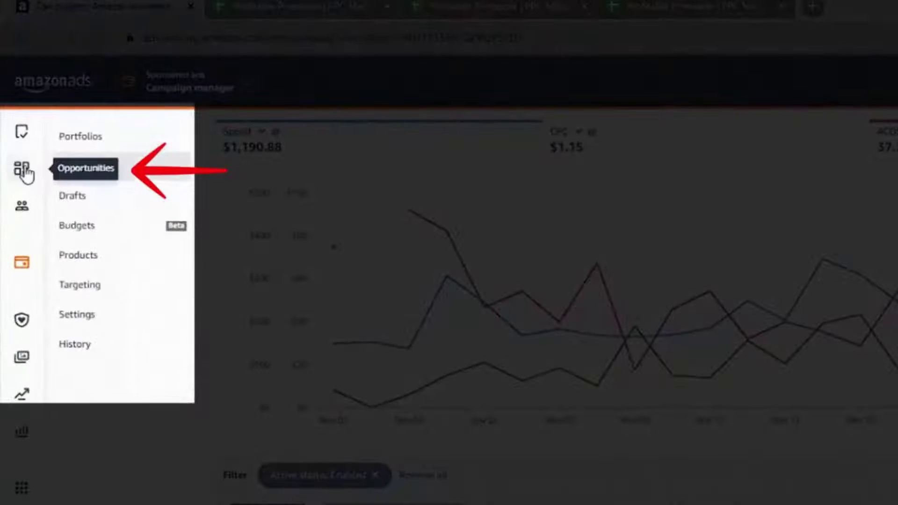
left_click(20, 274)
left_click(153, 220)
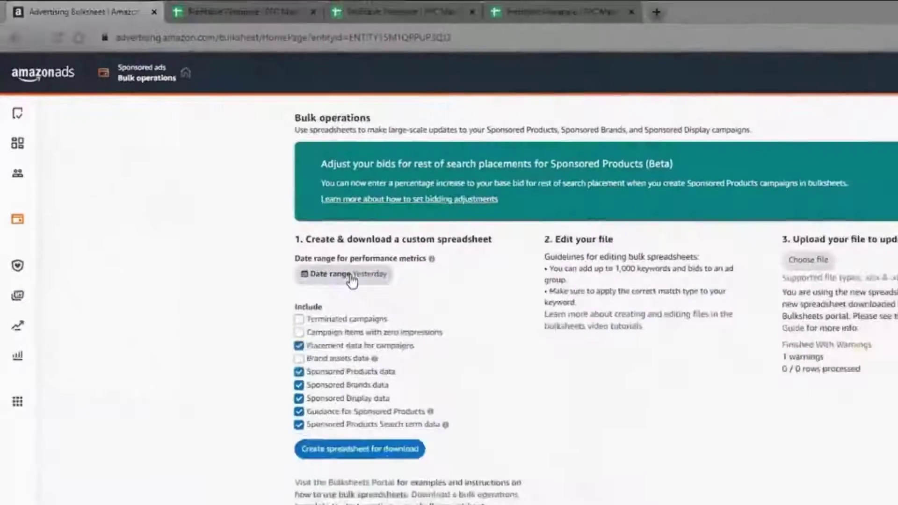
left_click(259, 206)
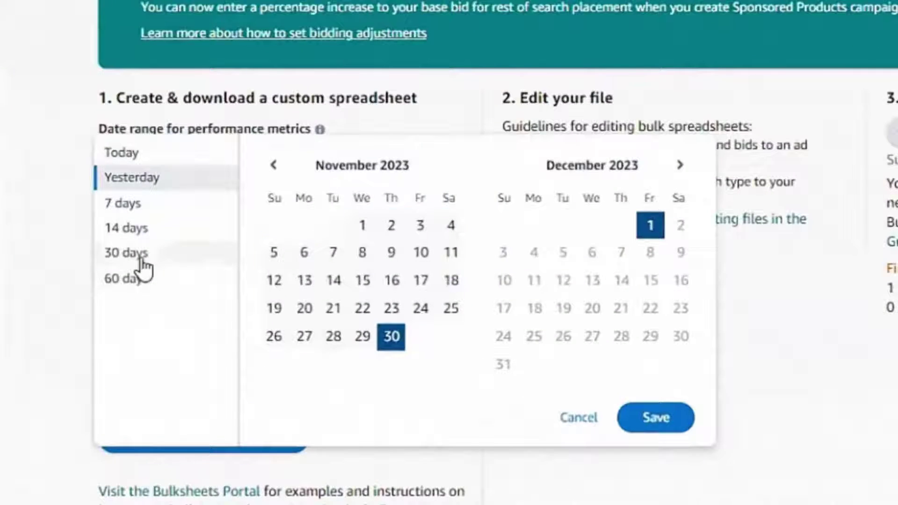
Choose a 30-day range and exclude placement, Brands, Display, guidance and search-term data
left_click(142, 261)
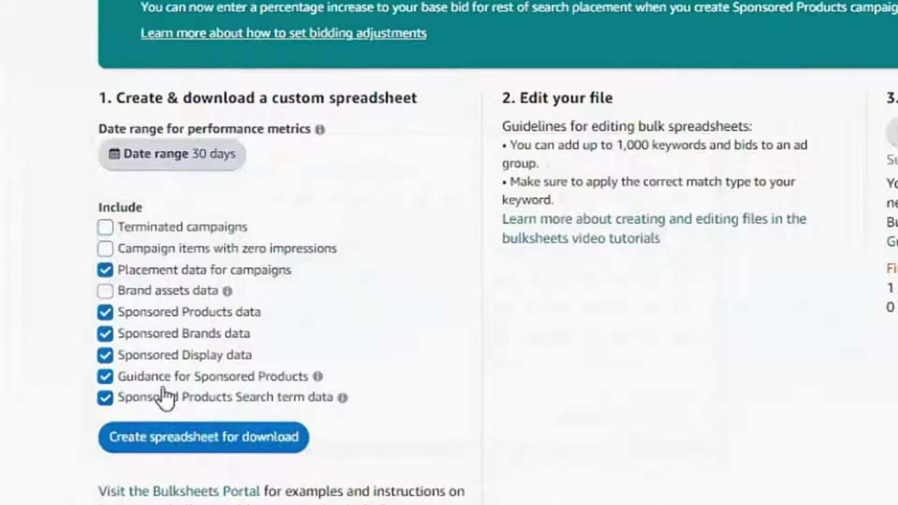
left_click(105, 271)
left_click(105, 334)
left_click(105, 355)
left_click(105, 376)
left_click(105, 397)
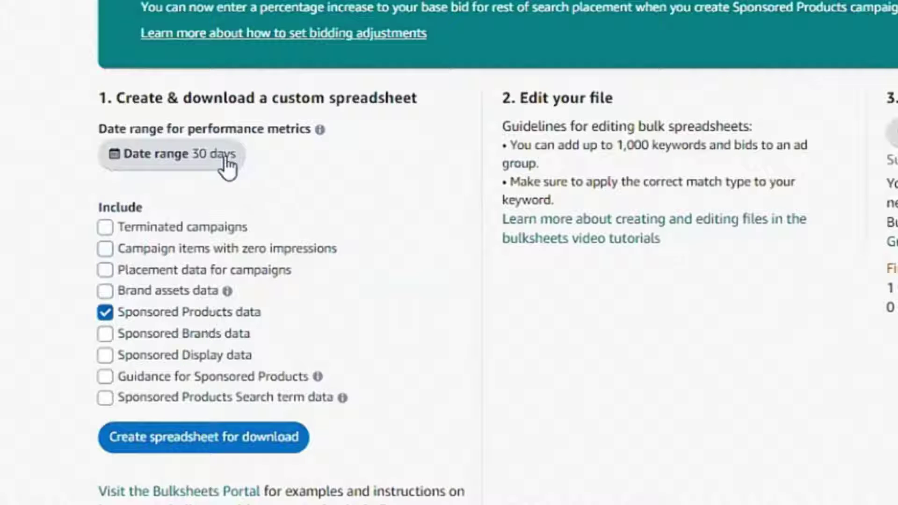
scroll(421, 223, "down", 2)
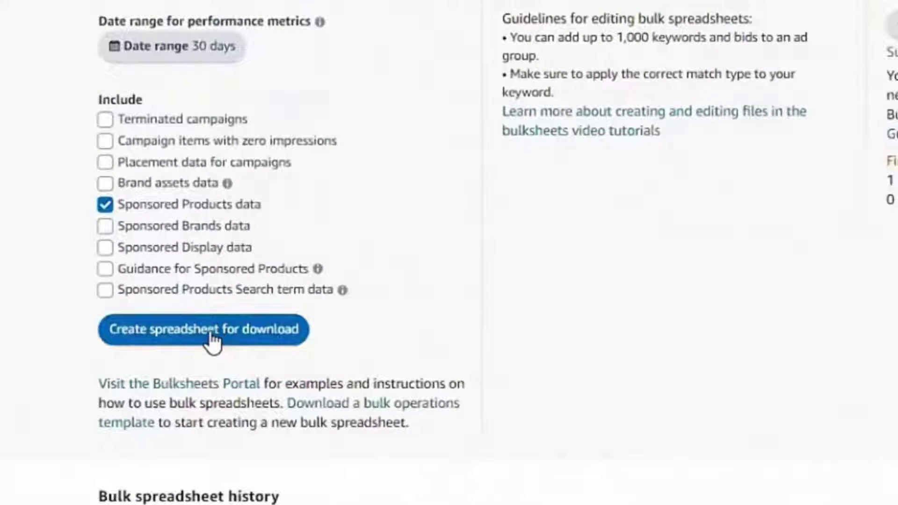
Create the custom spreadsheet and download the completed 09:51:09 bulk file from history
left_click(219, 331)
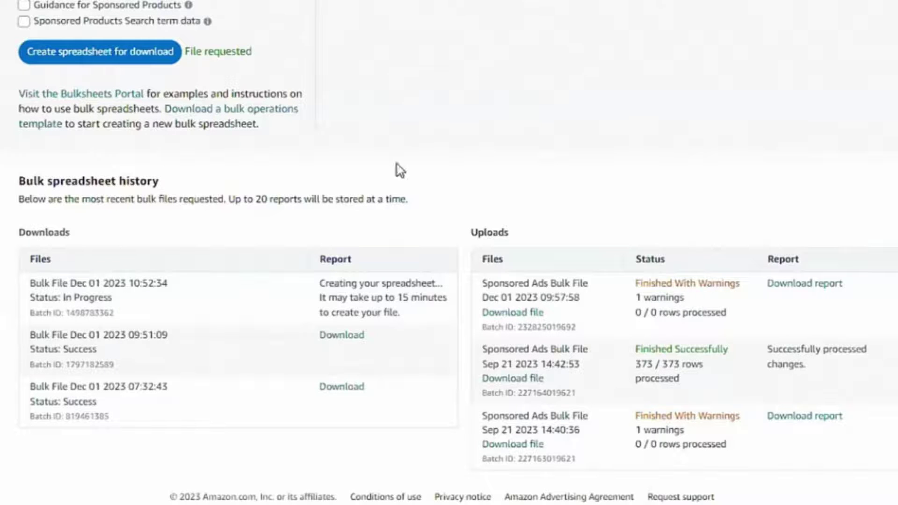
left_click(343, 336)
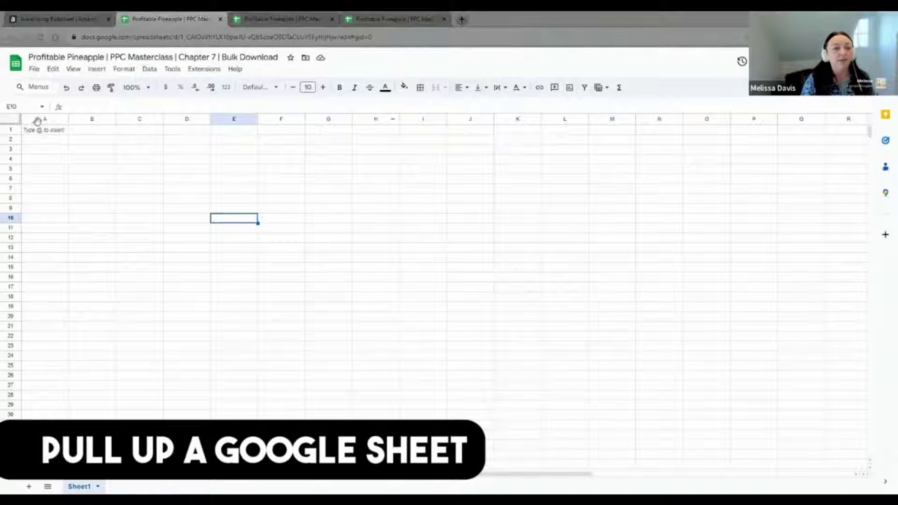
Import the downloaded bulk xlsx into the workbook as new sheets
left_click(40, 71)
left_click(62, 116)
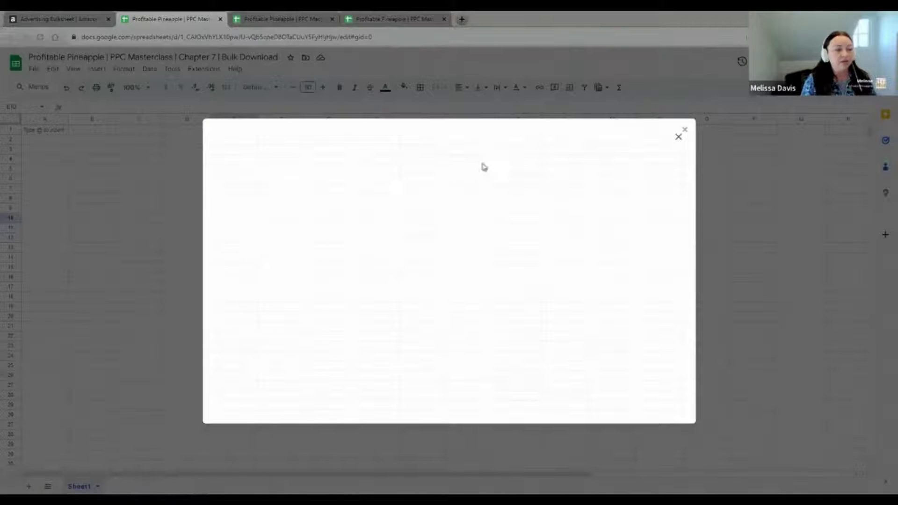
left_click(427, 166)
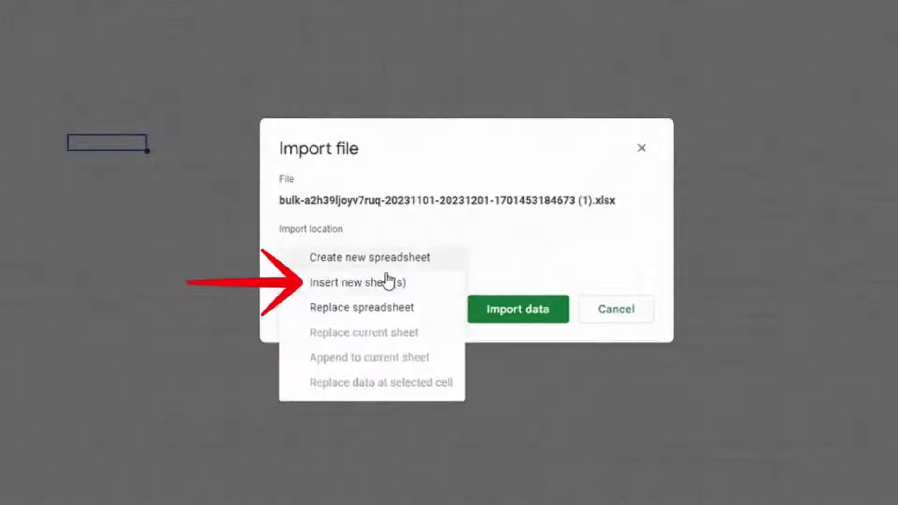
left_click(387, 290)
left_click(490, 373)
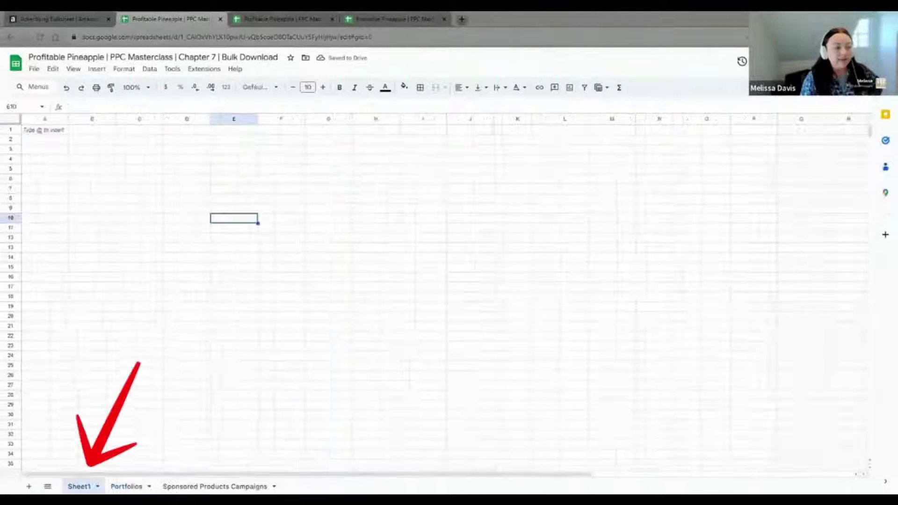
Delete the empty Sheet1 and the Portfolios tab
left_click(98, 487)
left_click(94, 324)
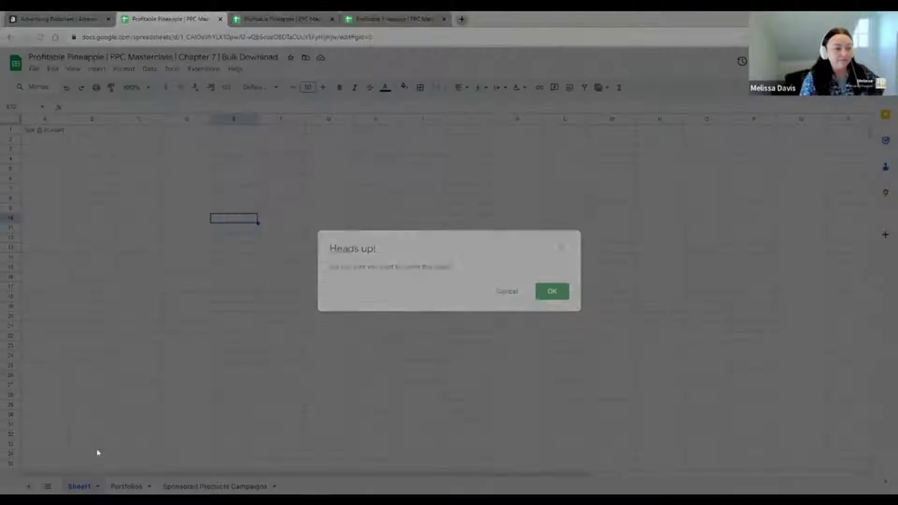
left_click(566, 291)
left_click(108, 486)
left_click(90, 321)
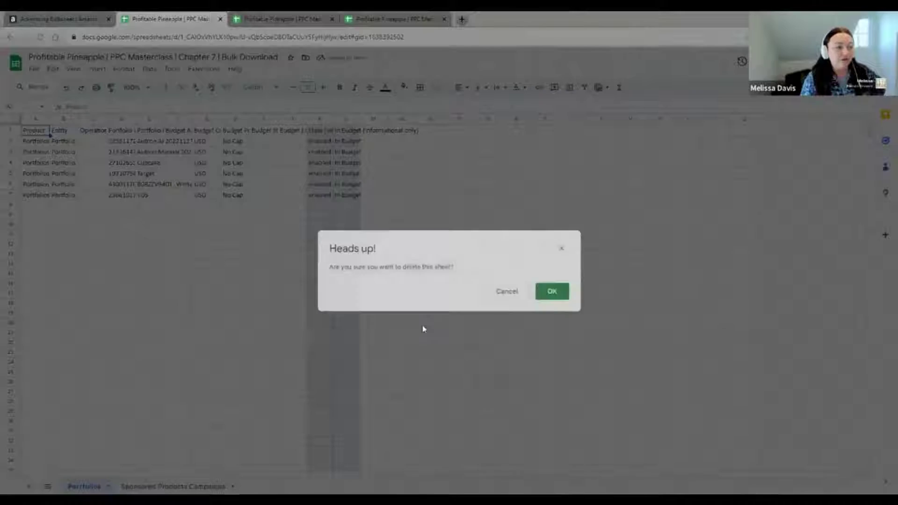
Confirm deleting the Portfolios sheet and look over the campaign data
left_click(545, 293)
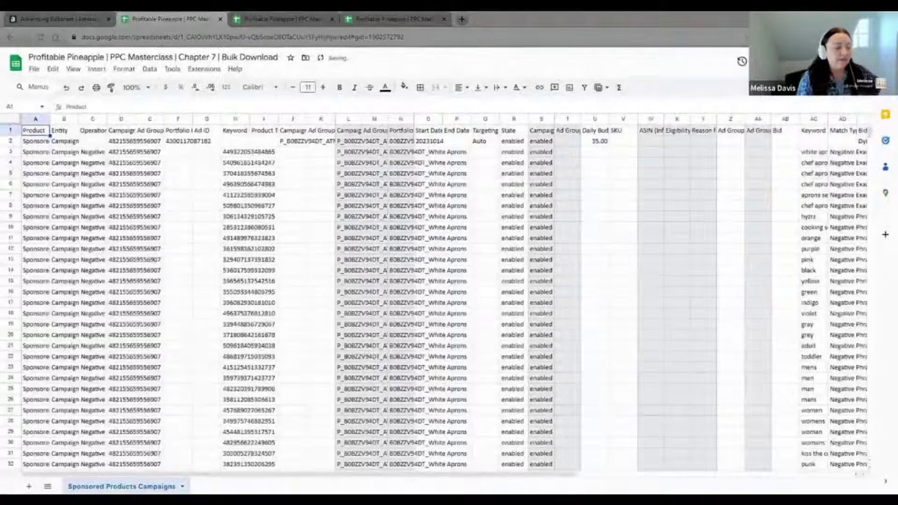
scroll(561, 276, "down", 2)
scroll(562, 281, "up", 2)
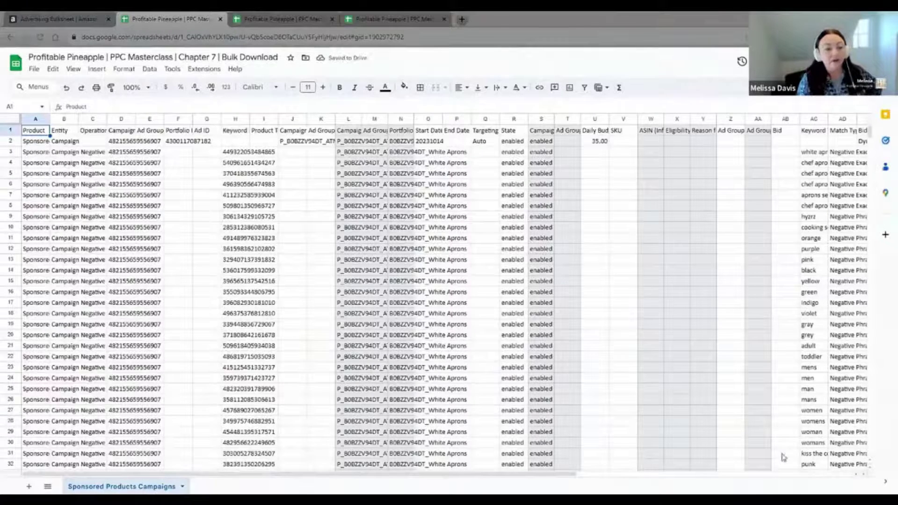
left_click(746, 420)
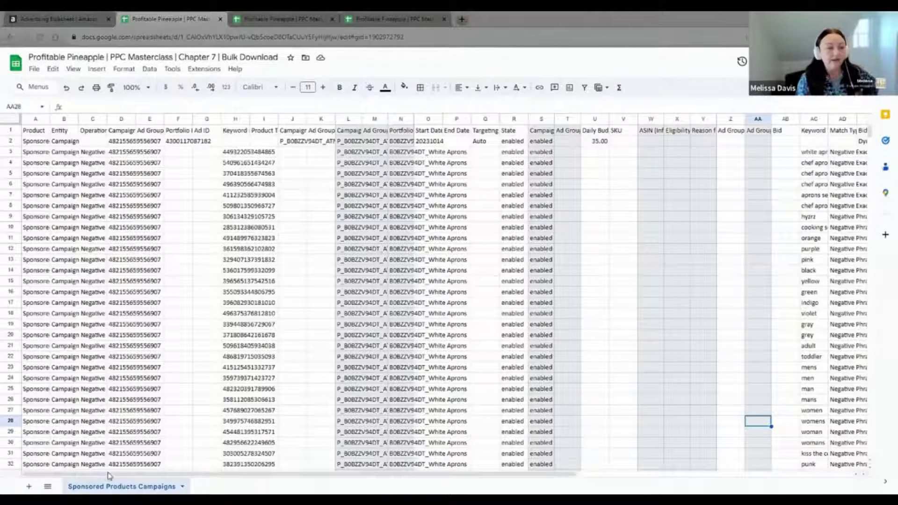
left_click_drag(227, 475, 79, 470)
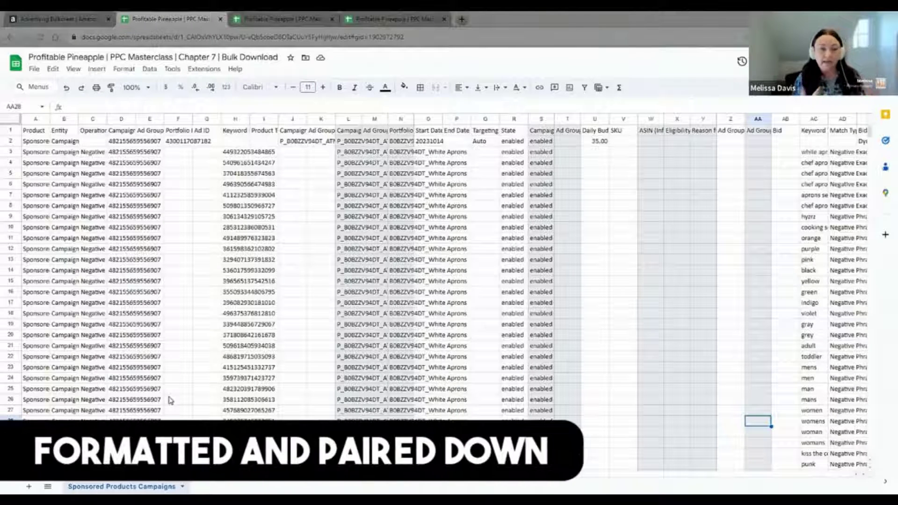
Bold the Sponsored Products Campaigns header row and freeze it at row 1
left_click(11, 130)
key("ctrl+b")
left_click(73, 69)
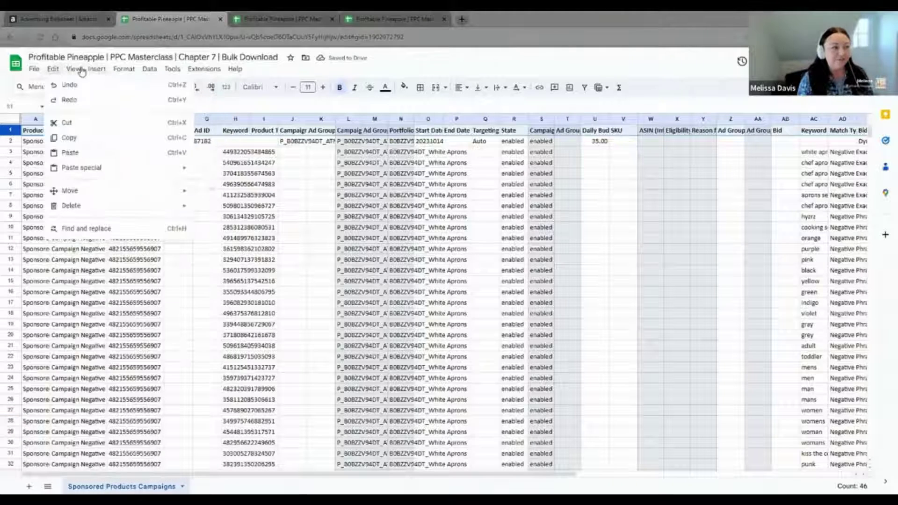
mouse_move(94, 105)
left_click(282, 148)
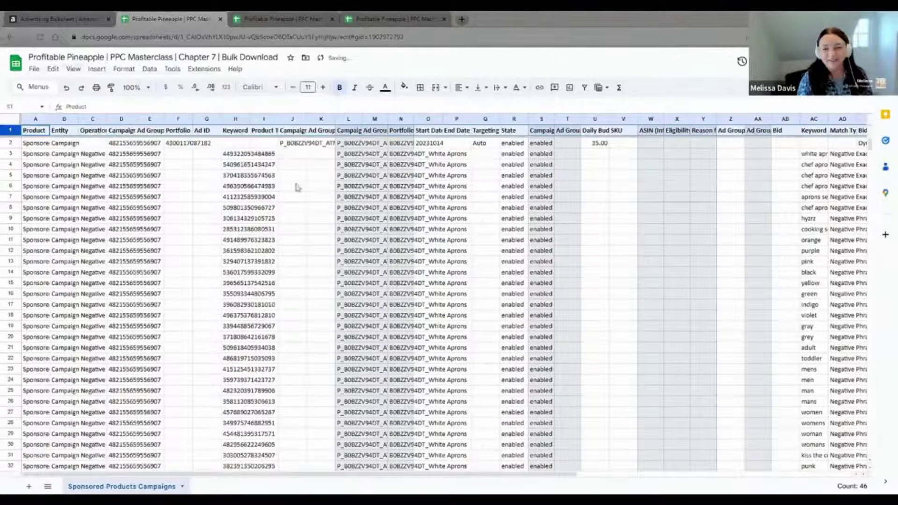
left_click(387, 254)
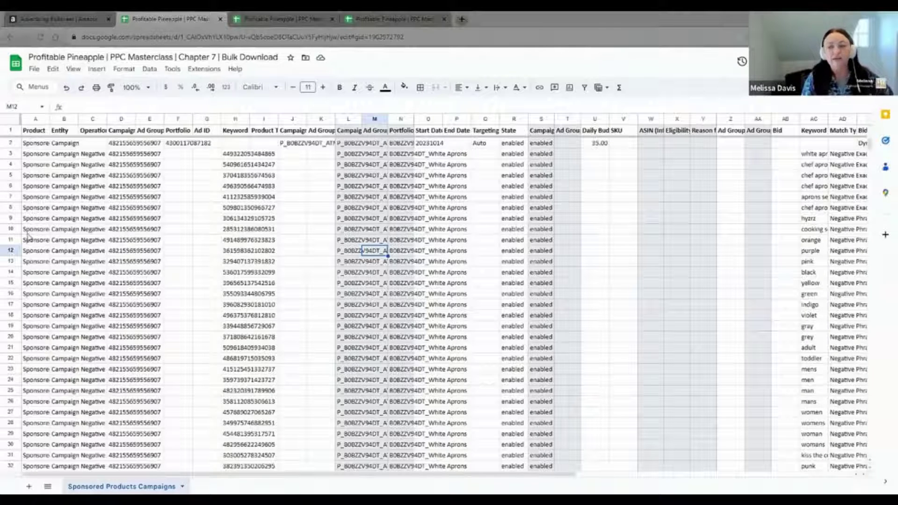
key("ctrl+a")
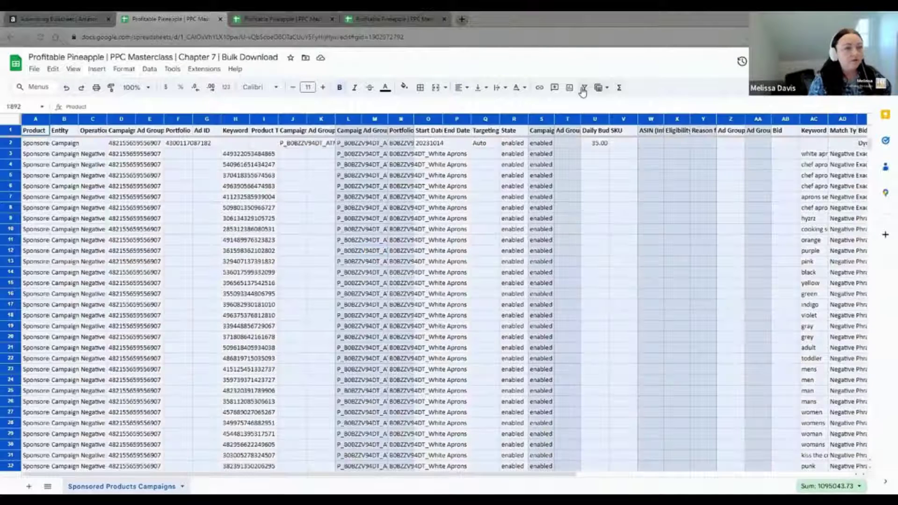
Create a filter and limit the Entity column to Keyword and Product Targeting rows
left_click(585, 91)
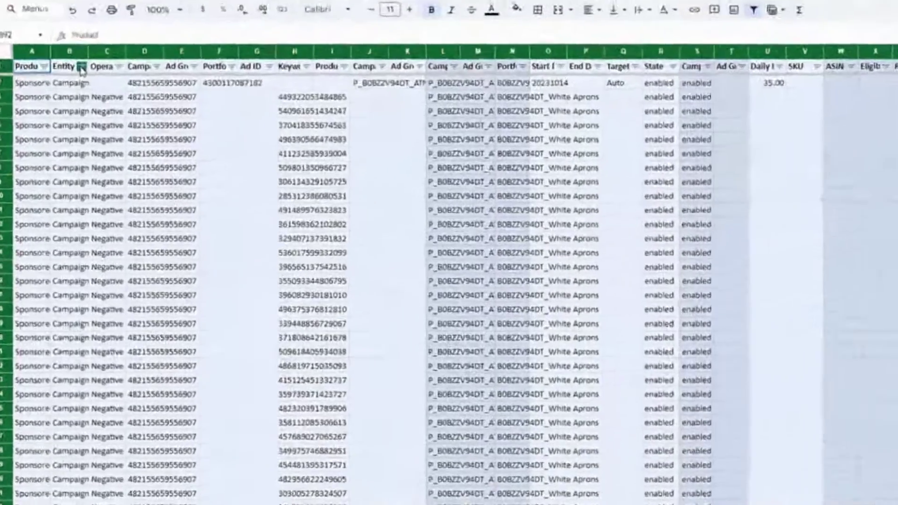
left_click(73, 131)
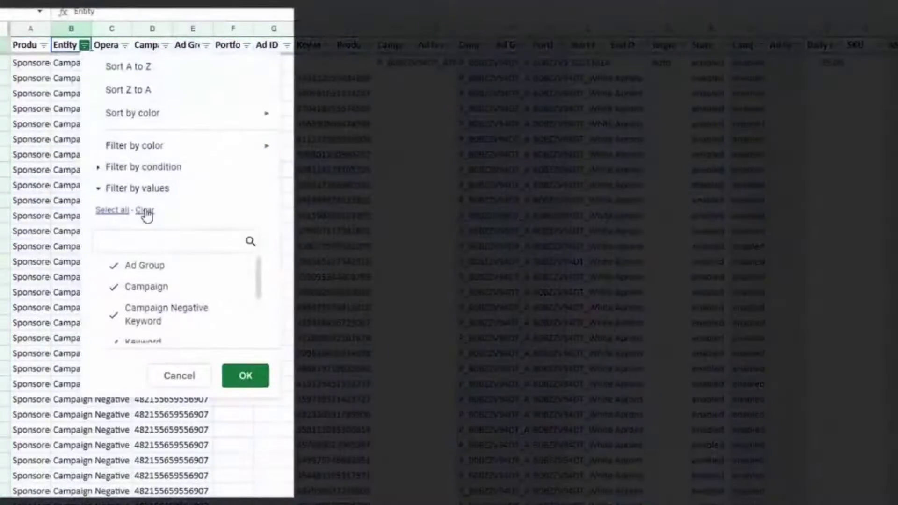
left_click_drag(260, 280, 257, 321)
left_click(202, 270)
left_click(198, 333)
left_click(243, 377)
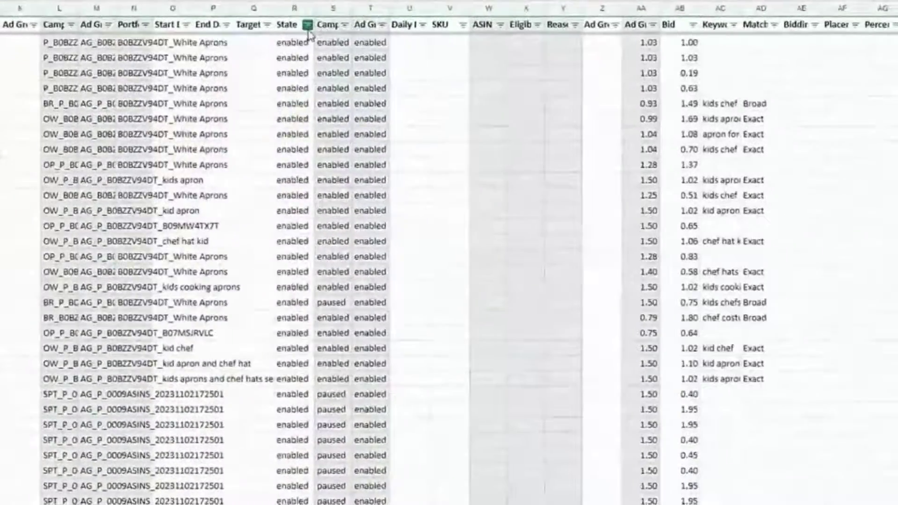
Filter State, campaign state and ad group state to enabled, leaving 74 of 891 rows
left_click(669, 41)
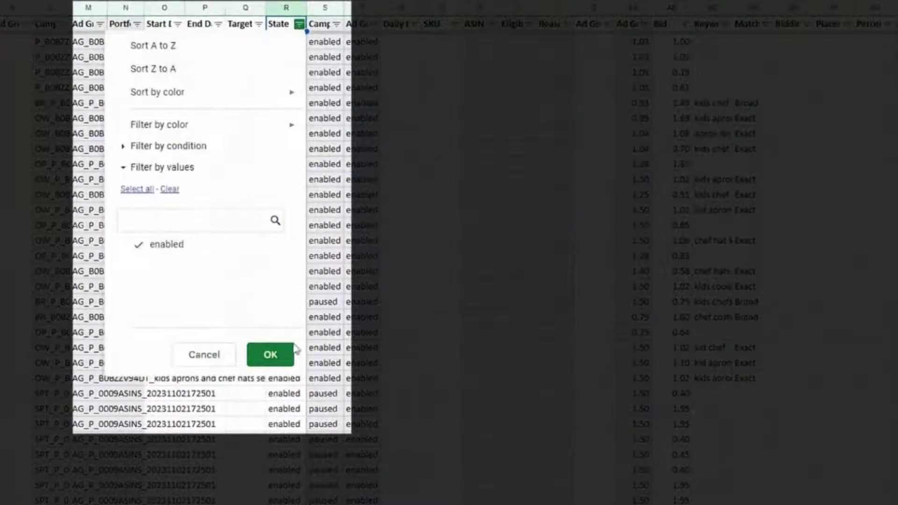
left_click(270, 354)
left_click(336, 24)
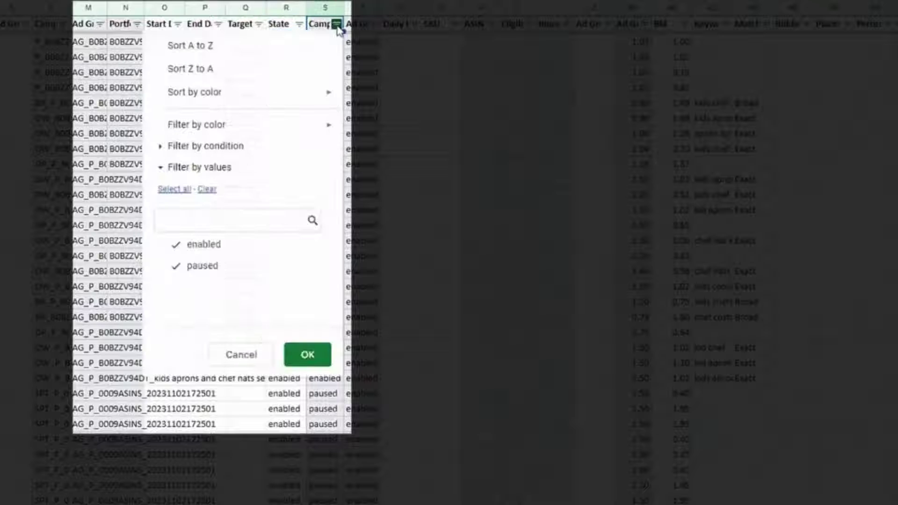
left_click(226, 274)
left_click(307, 355)
left_click(374, 23)
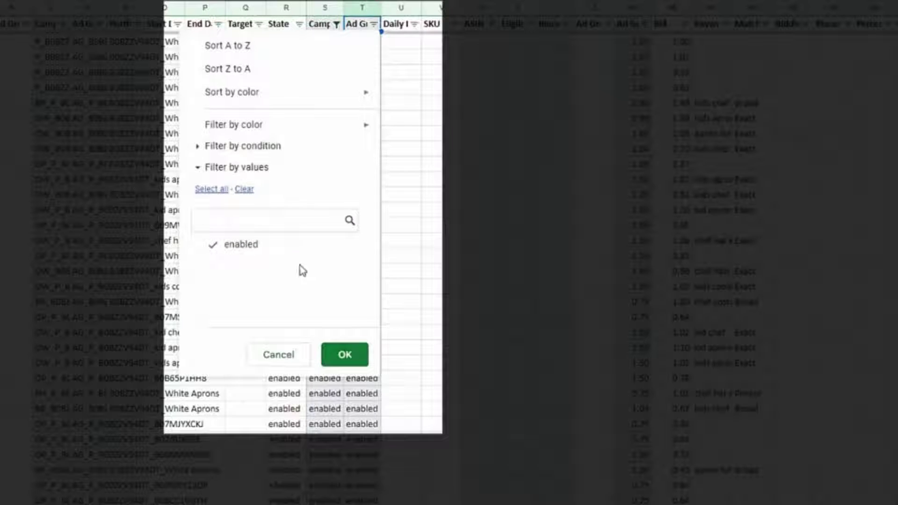
left_click(358, 358)
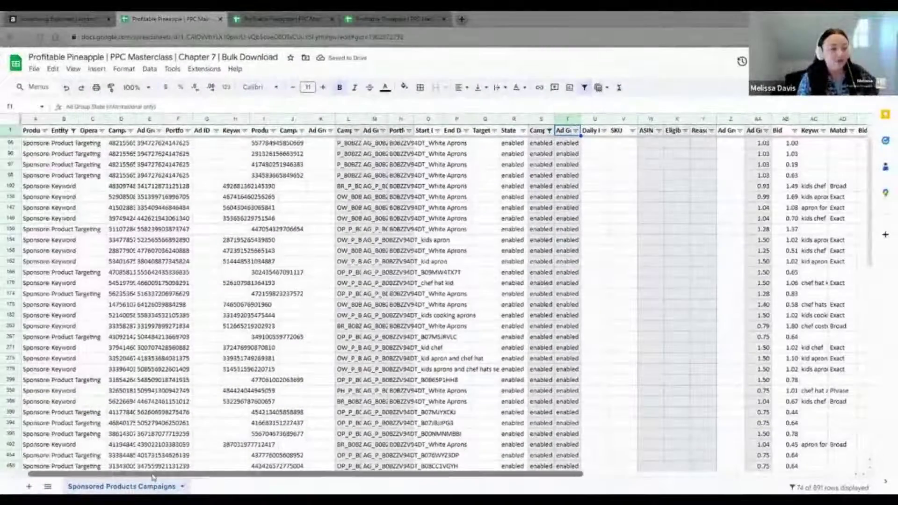
Filter out rows with 0 orders, leaving 28 of 891 rows
scroll(232, 476, "right", 10)
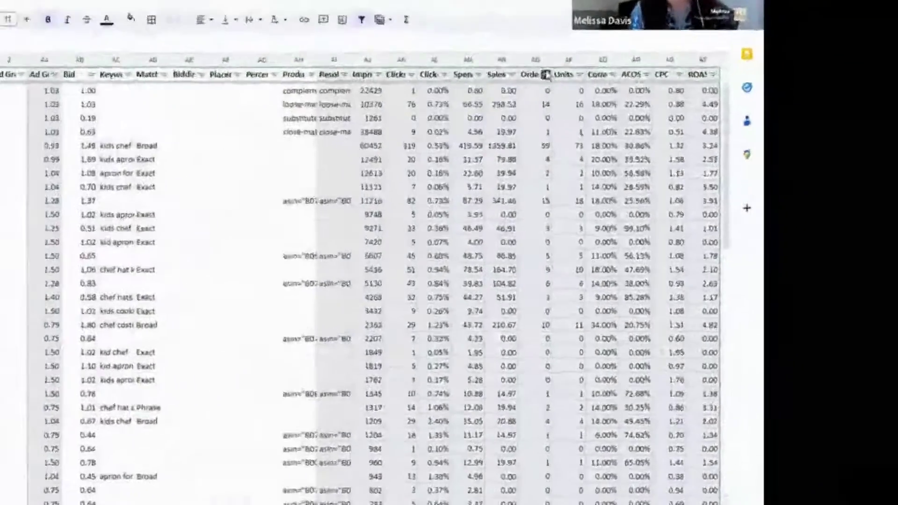
left_click(728, 131)
left_click(664, 295)
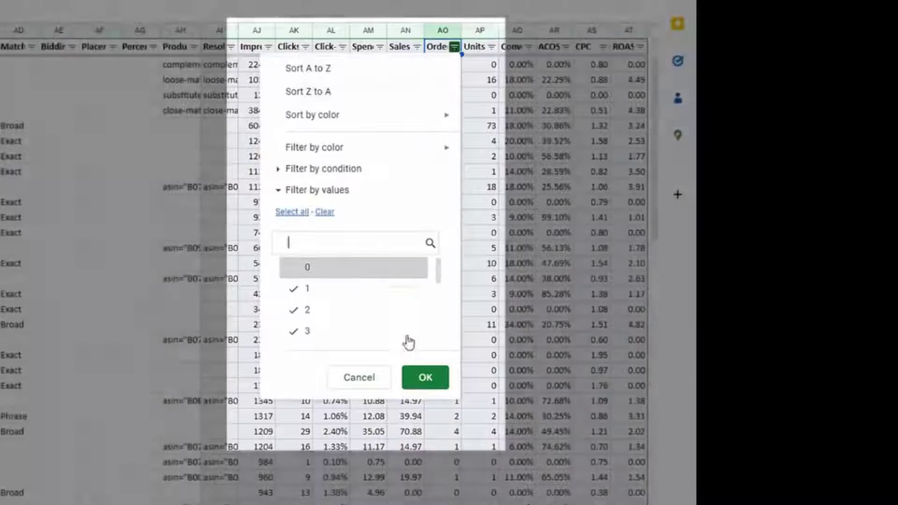
left_click(426, 378)
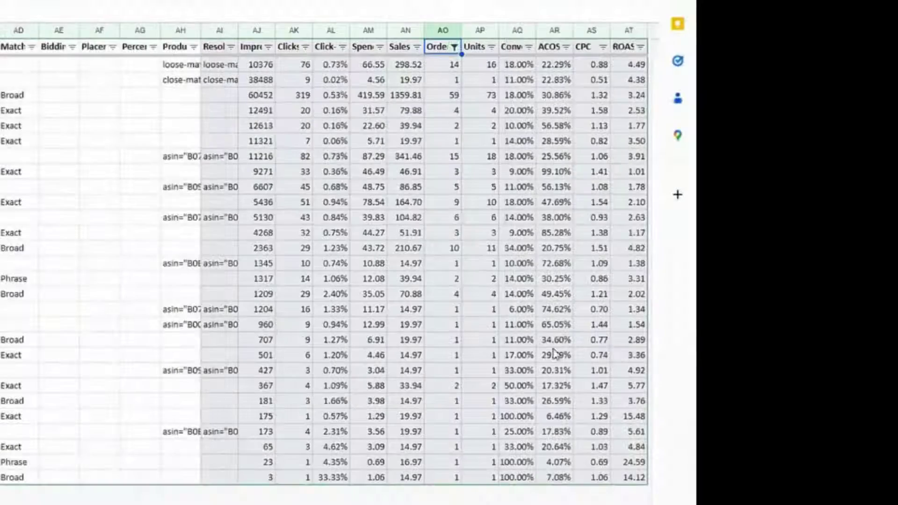
Auto-fit the Ad Group Name (informational only) column so its full header shows
scroll(328, 262, "left", 10)
left_click(261, 475)
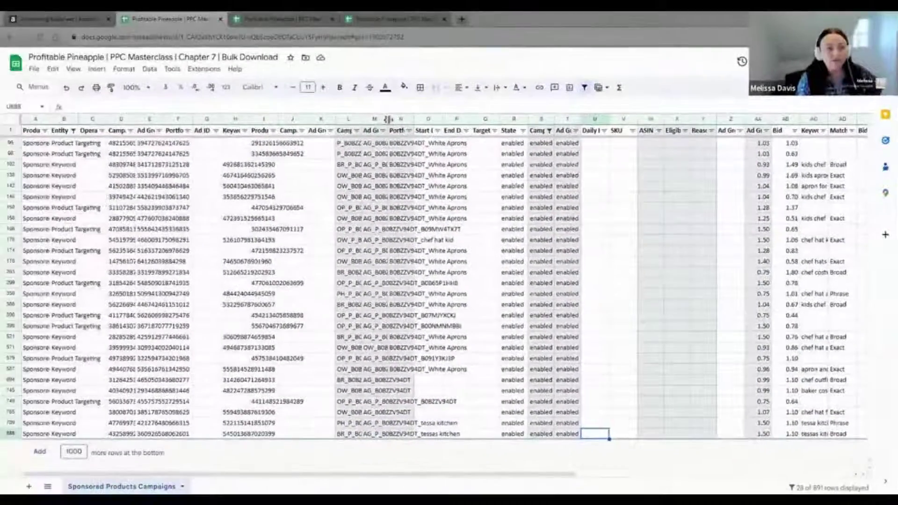
double_click(388, 118)
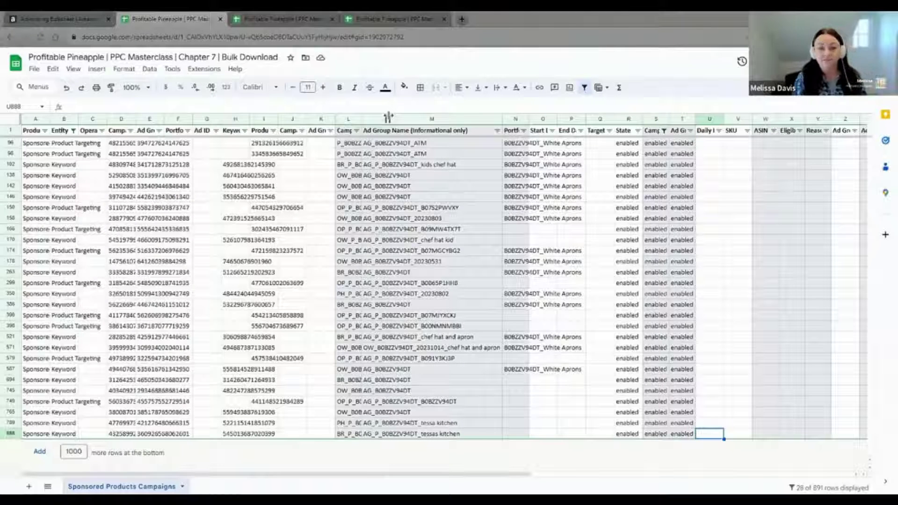
Copy the filtered campaign rows into a new Sheet3 and freeze its header row
left_click(16, 123)
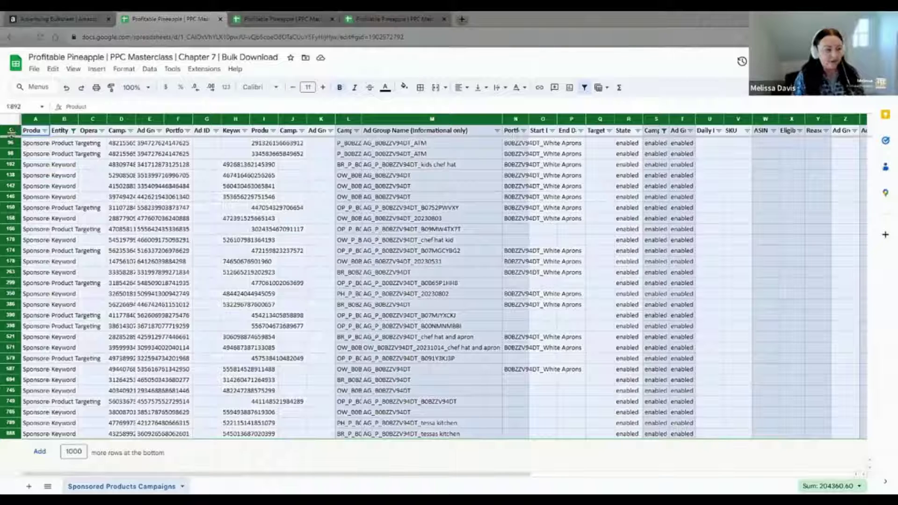
key("ctrl+c")
key("shift+F11")
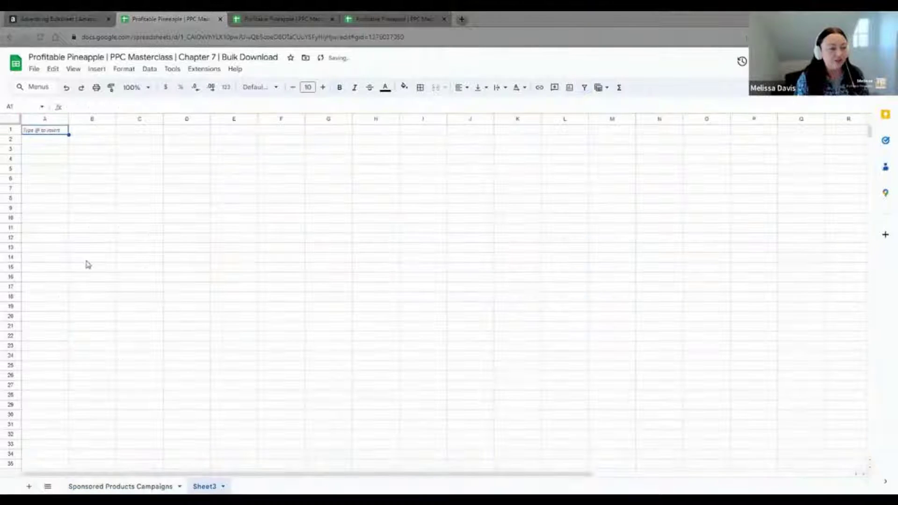
key("ctrl+v")
left_click(72, 69)
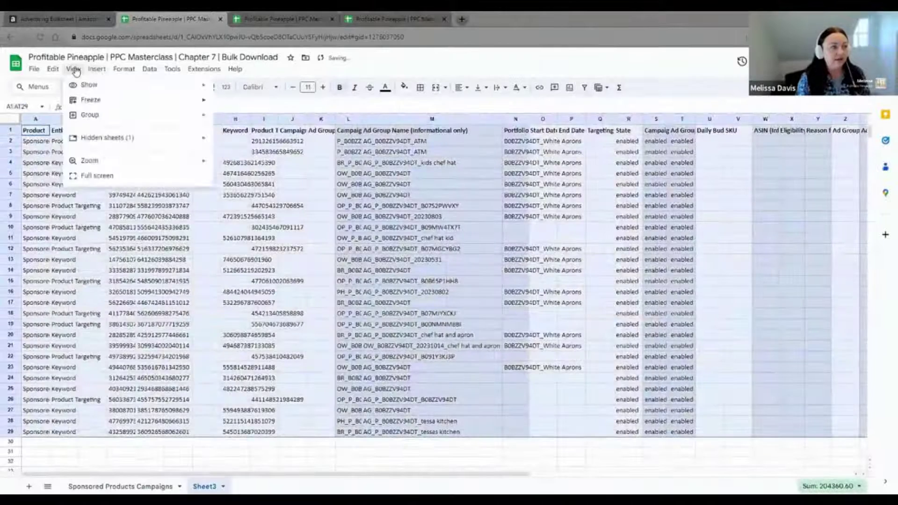
mouse_move(92, 97)
left_click(234, 117)
left_click(192, 229)
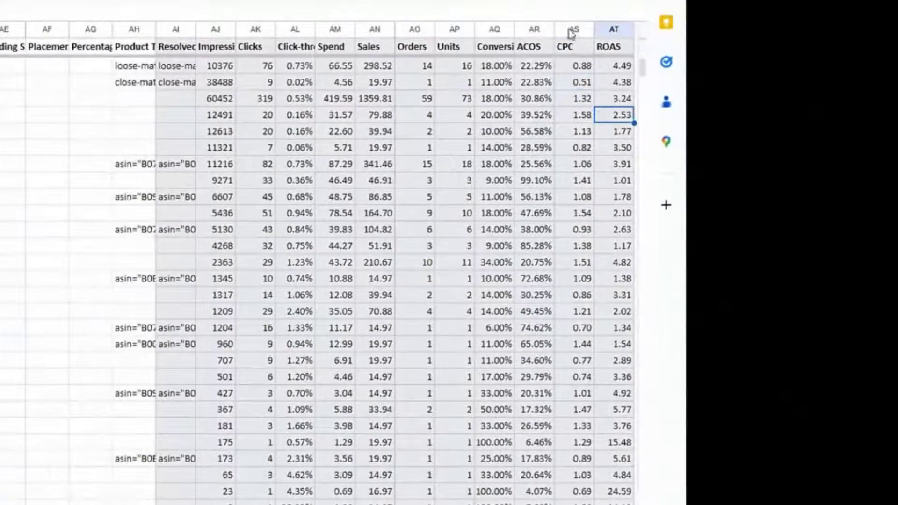
Insert three blank columns to the right of the ACOS, CPC and ROAS columns
left_click_drag(538, 30, 613, 30)
right_click(577, 150)
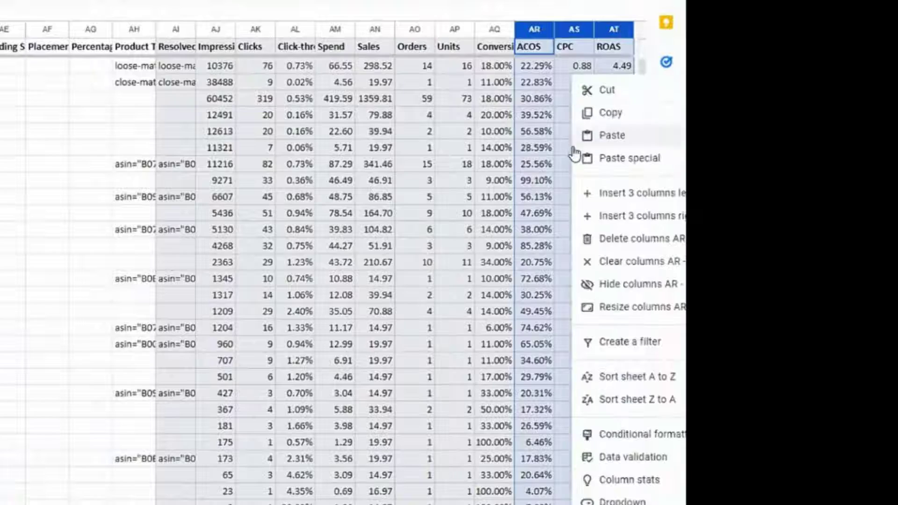
left_click(626, 220)
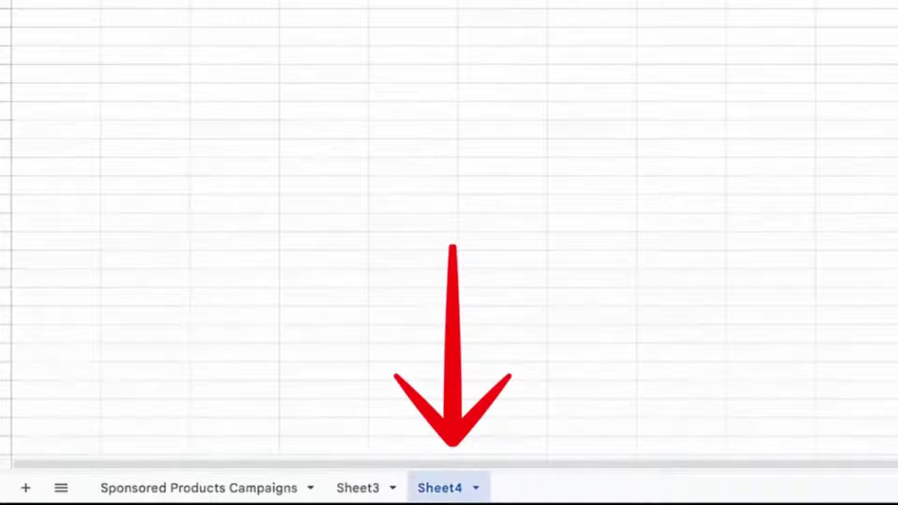
Rename Sheet4 to 'Max CPA'
double_click(442, 488)
type("Max CPA")
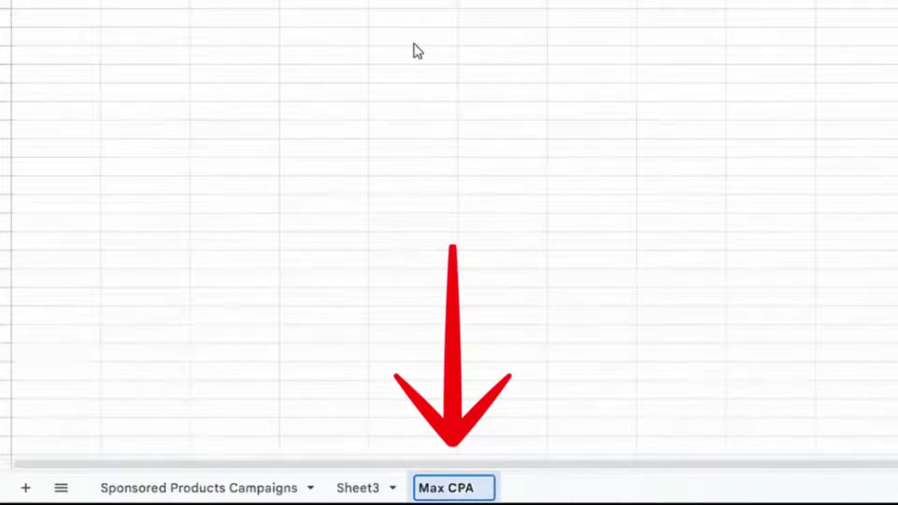
key("Return")
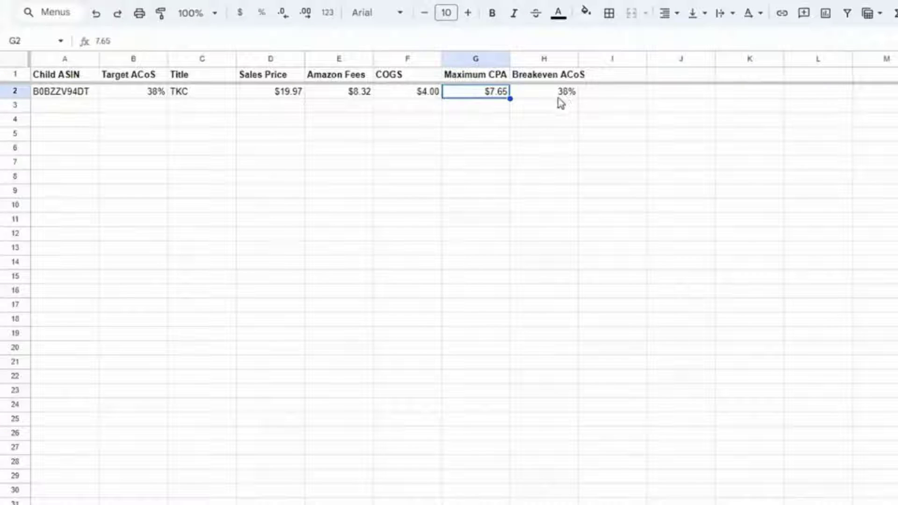
Paste the A1:H2 pricing table into Max CPA, freeze its header, and select $7.65
left_click_drag(58, 77, 571, 99)
key("ctrl+c")
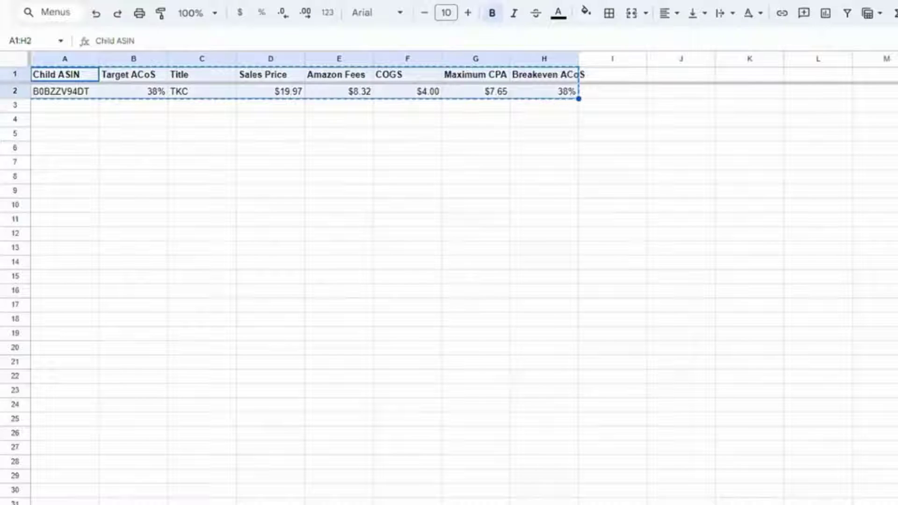
left_click(251, 486)
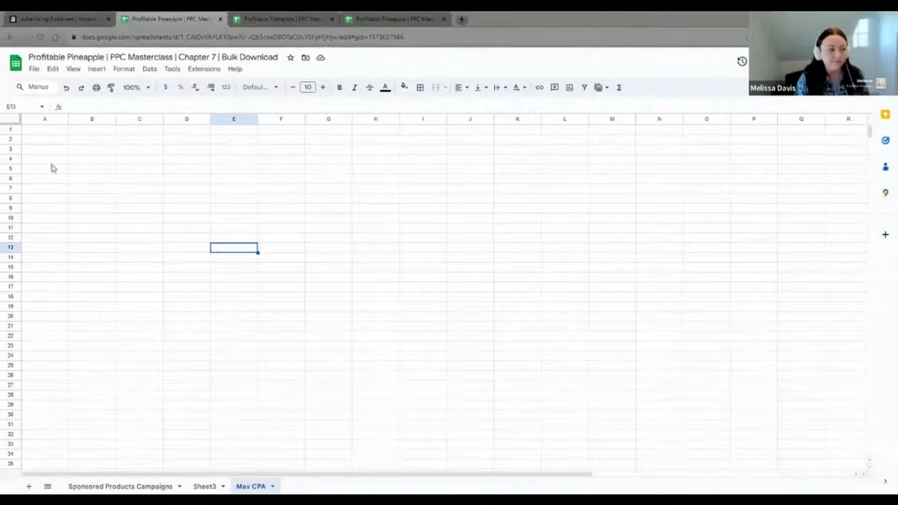
left_click(45, 130)
key("ctrl+v")
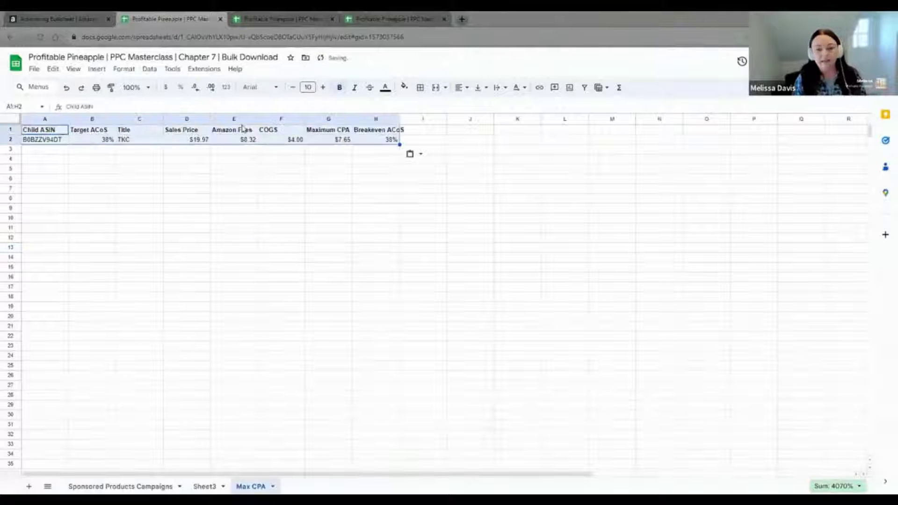
left_click(73, 69)
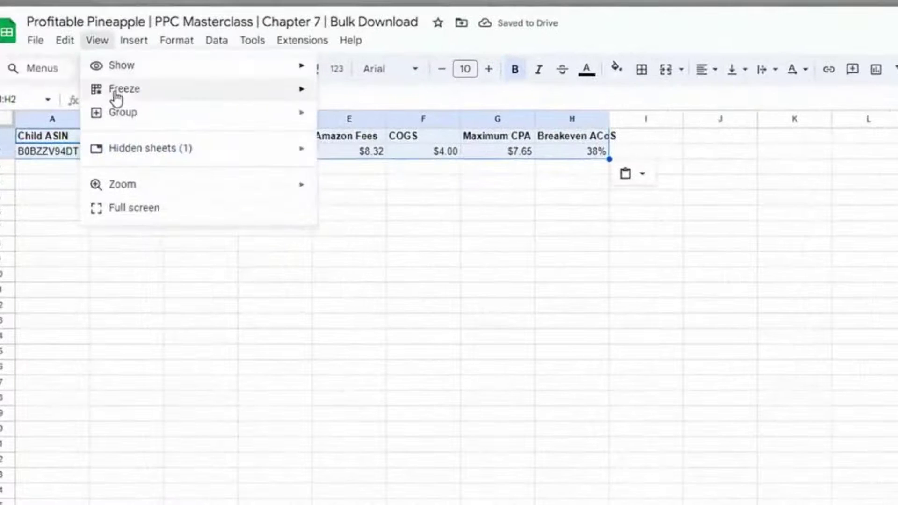
mouse_move(84, 103)
left_click(392, 120)
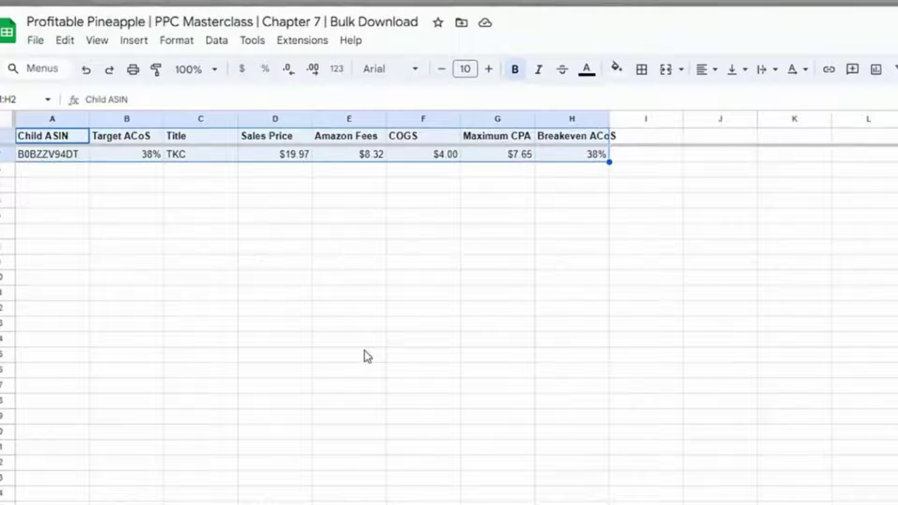
left_click(507, 156)
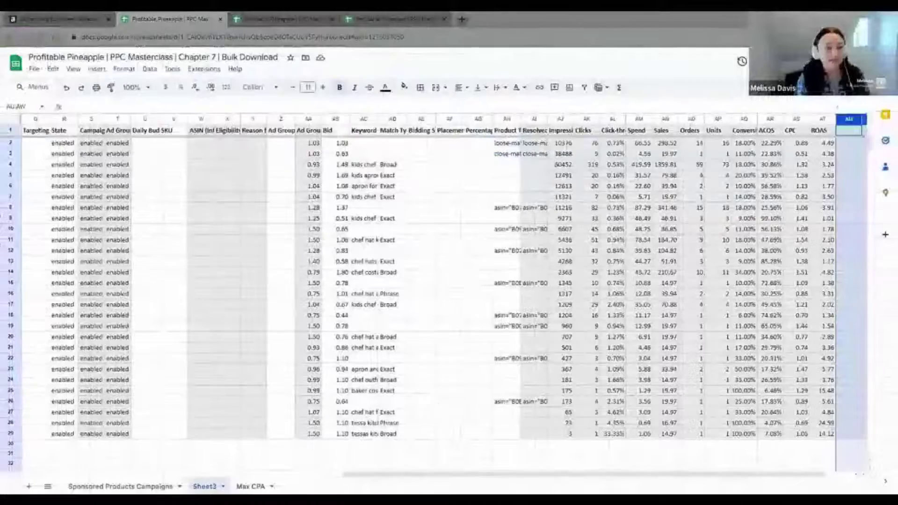
Head the three new columns Clicks / Orders, Max CPA and Max CPC
scroll(790, 458, "right", 2)
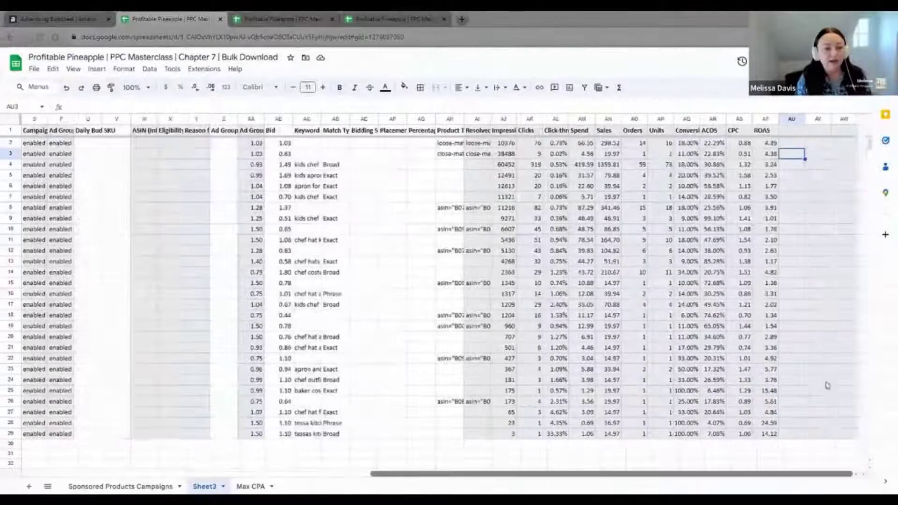
left_click(793, 154)
left_click(795, 131)
type("Clicks")
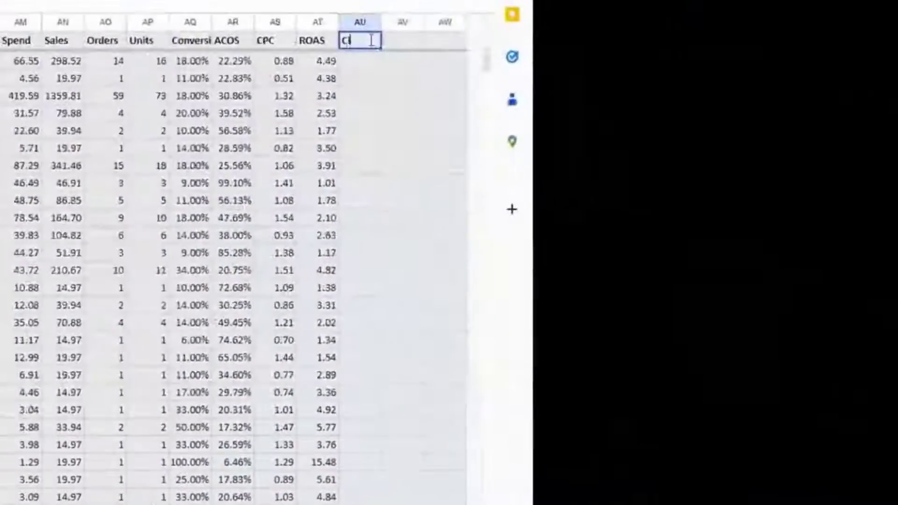
type(" (")
key("Tab")
type("Max CPA")
key("Tab")
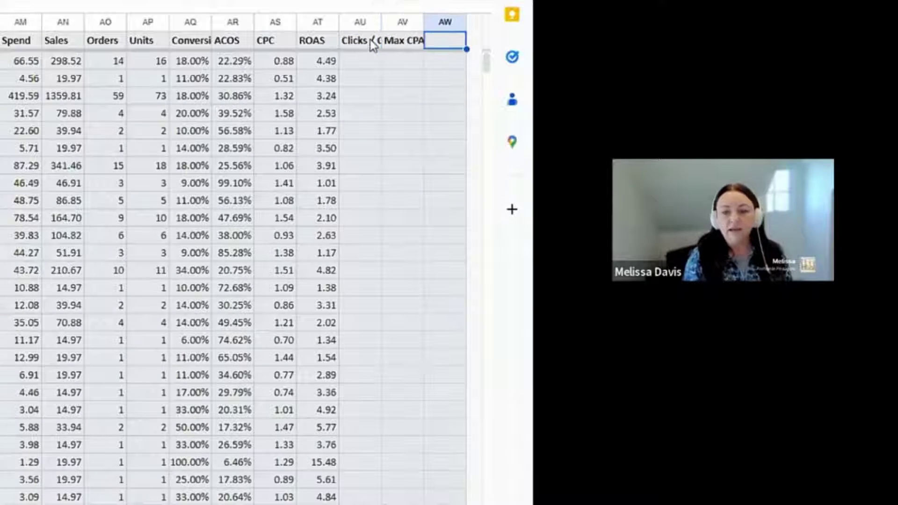
type("Max CPC")
key("Return")
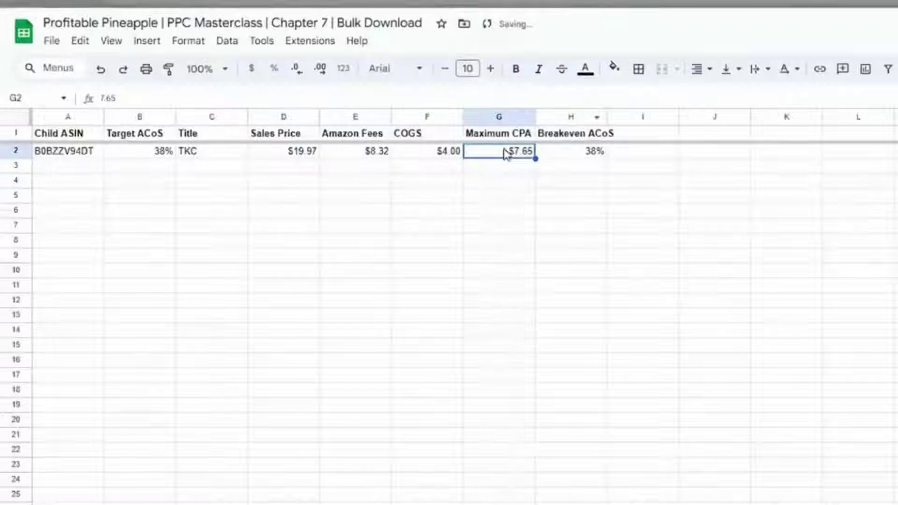
Paste $7.65 as a value into AV2 and fill it down the whole Max CPA column
key("ctrl+c")
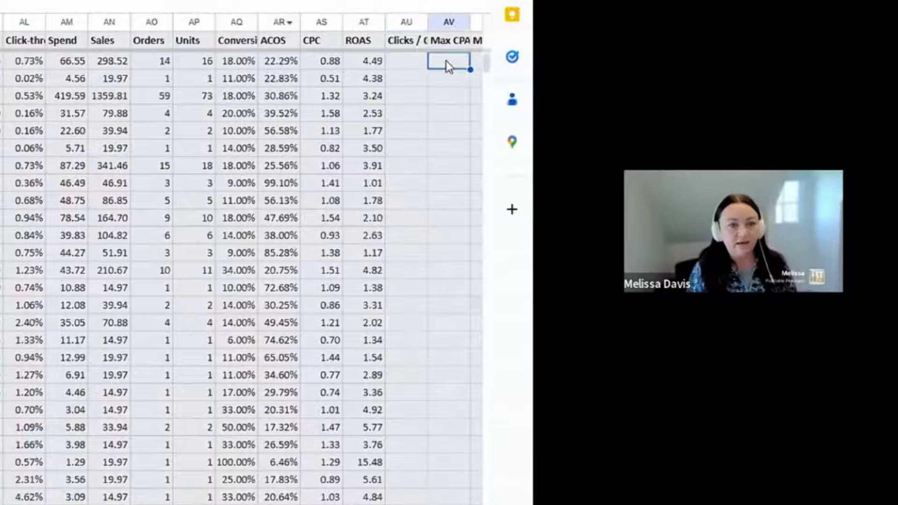
right_click(447, 63)
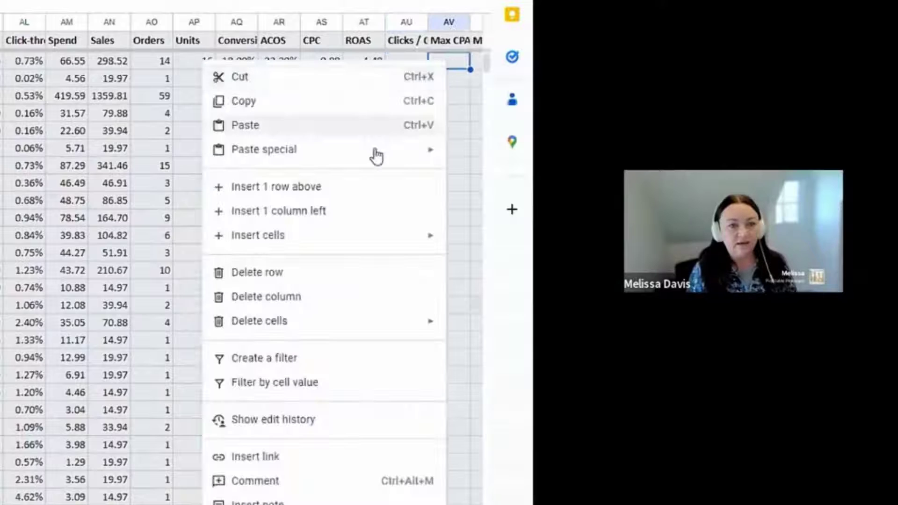
mouse_move(369, 152)
left_click(64, 161)
left_click_drag(448, 78, 447, 503)
key("ctrl+v")
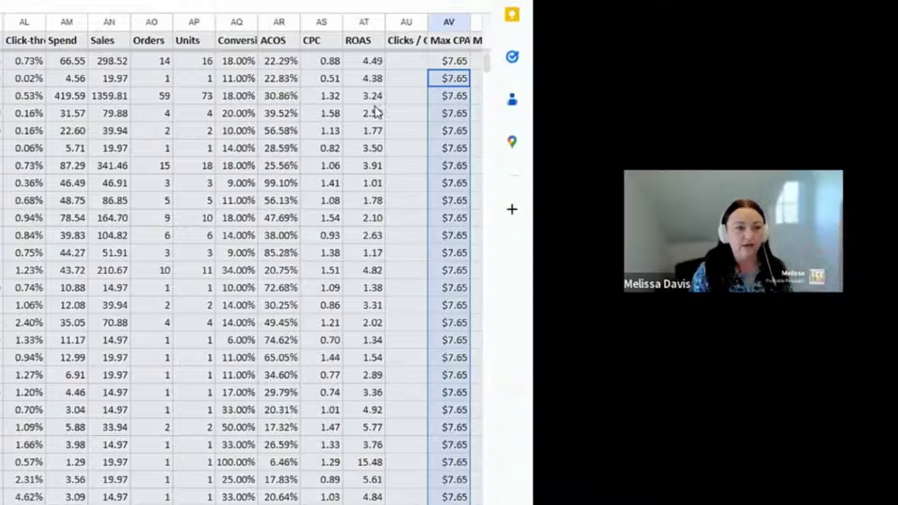
left_click(405, 96)
Fill the Clicks / Orders column with =AK2/AO2 down every row via autofill
double_click(428, 22)
left_click(421, 63)
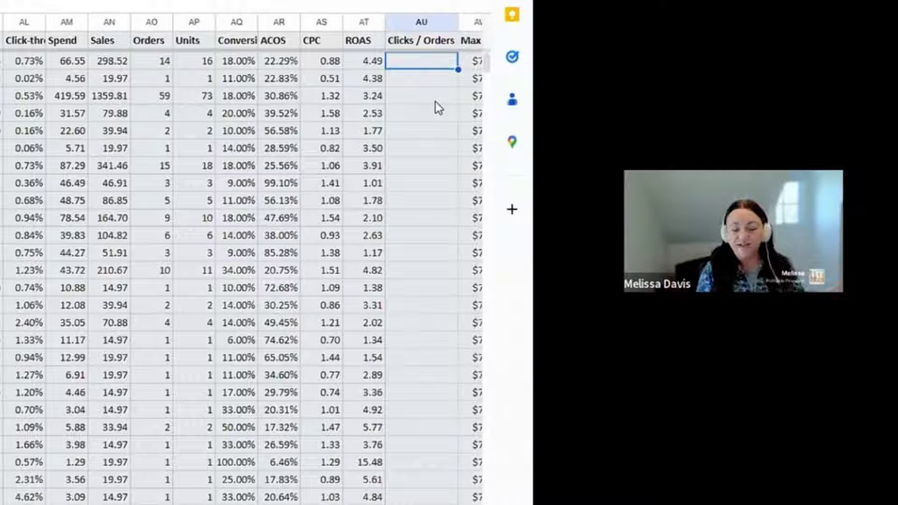
type("=")
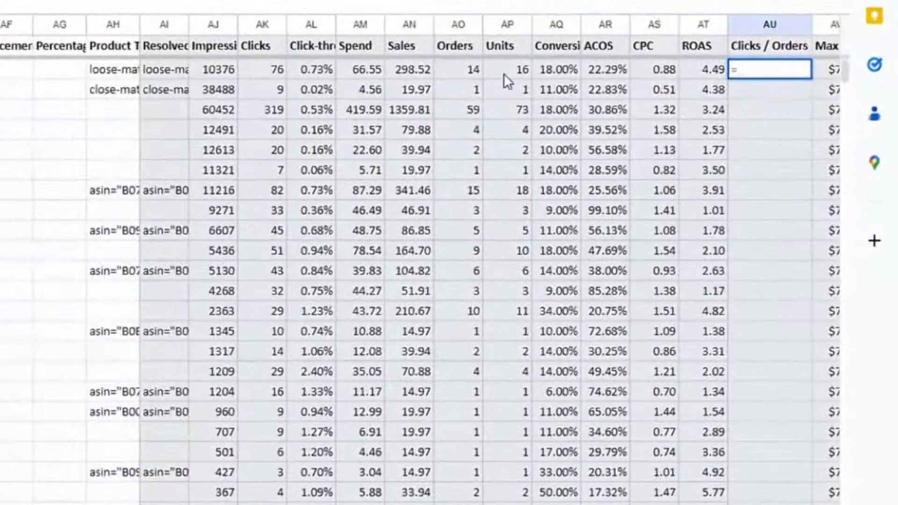
left_click(264, 68)
type("/")
left_click(473, 69)
key("Return")
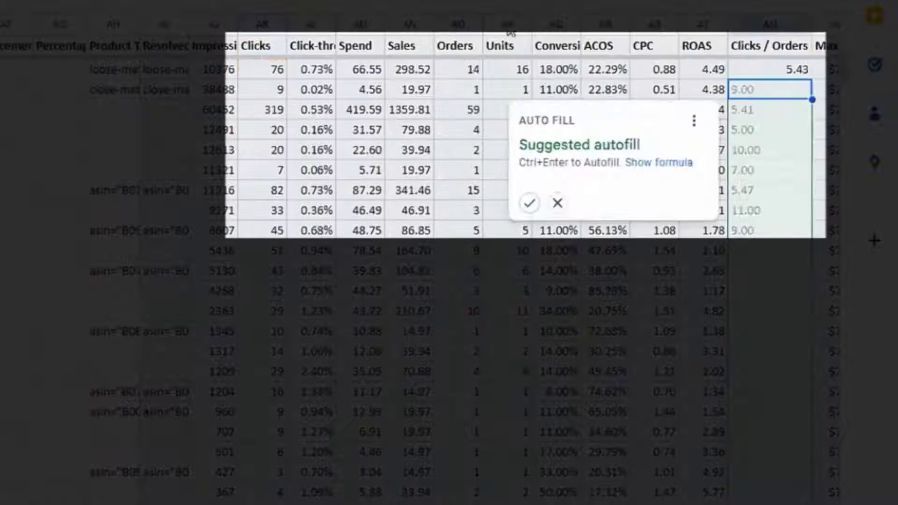
left_click(529, 204)
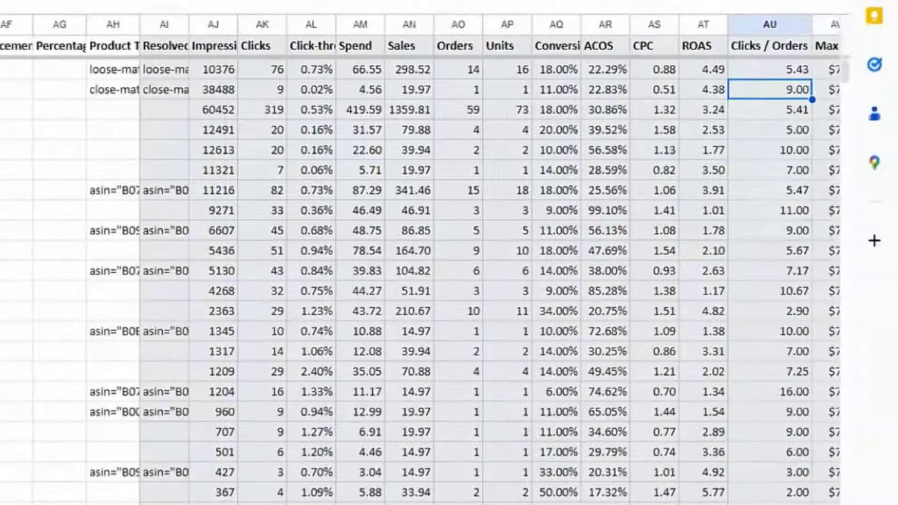
Fill the Max CPC column with =AV2/AU2, Max CPA divided by Clicks / Orders, down every row
scroll(421, 280, "right", 3)
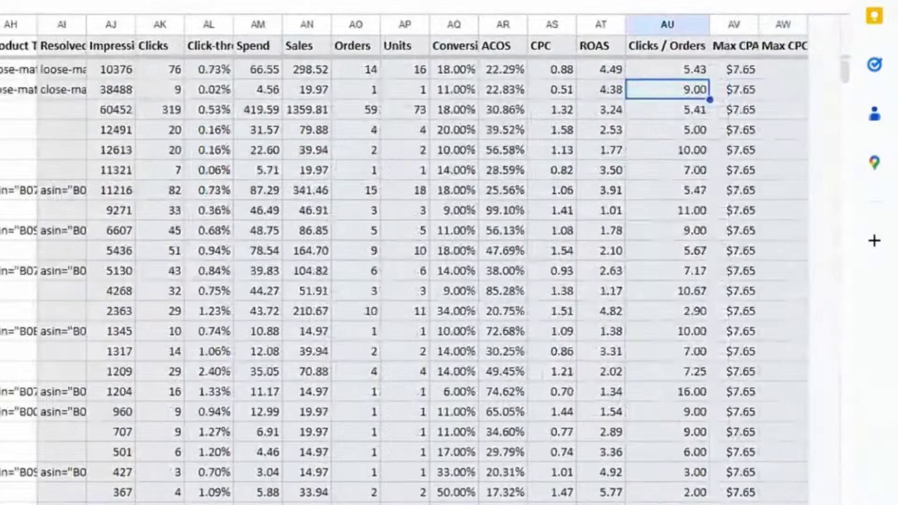
left_click(798, 68)
left_click_drag(812, 24, 817, 22)
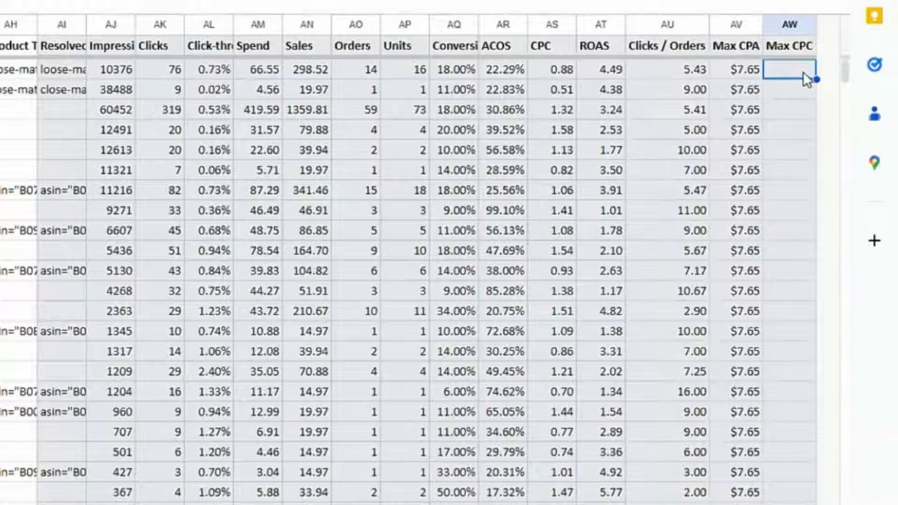
type("=")
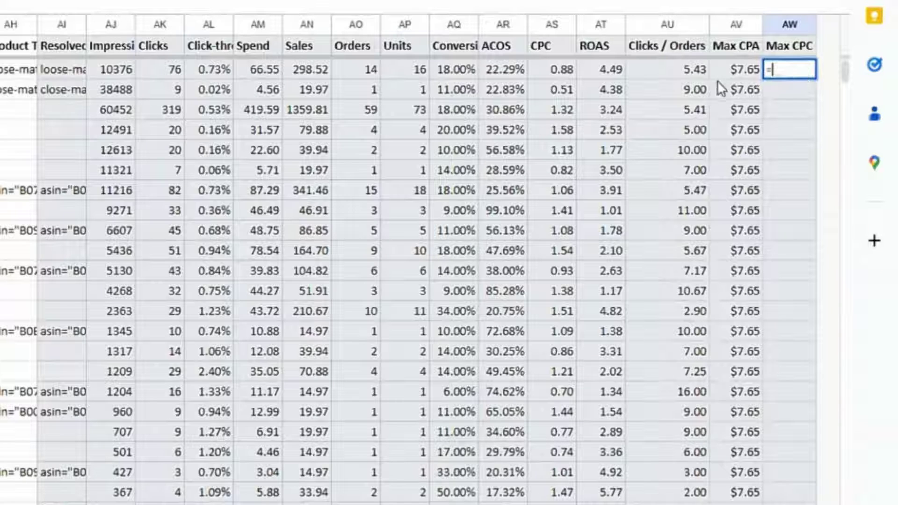
left_click(740, 69)
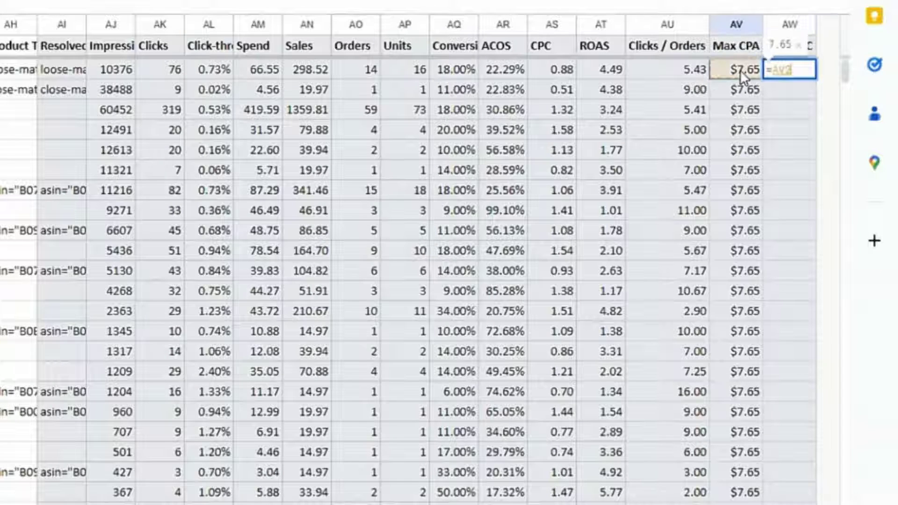
left_click(692, 69)
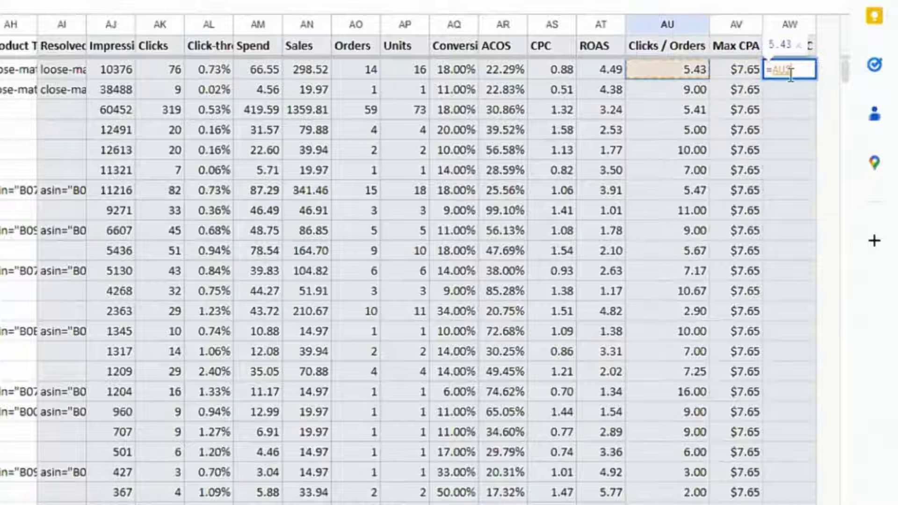
key("BackSpace")
key("BackSpace")
key("BackSpace")
left_click(748, 70)
type("/")
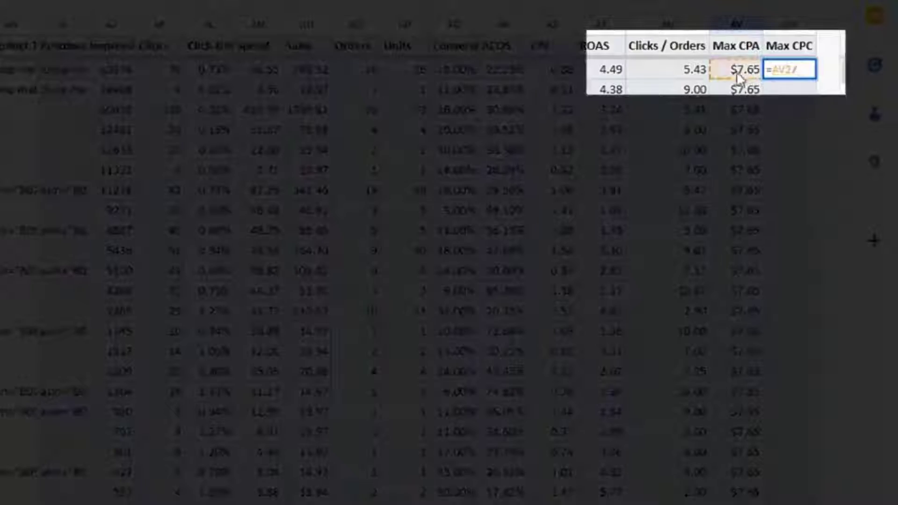
left_click(701, 70)
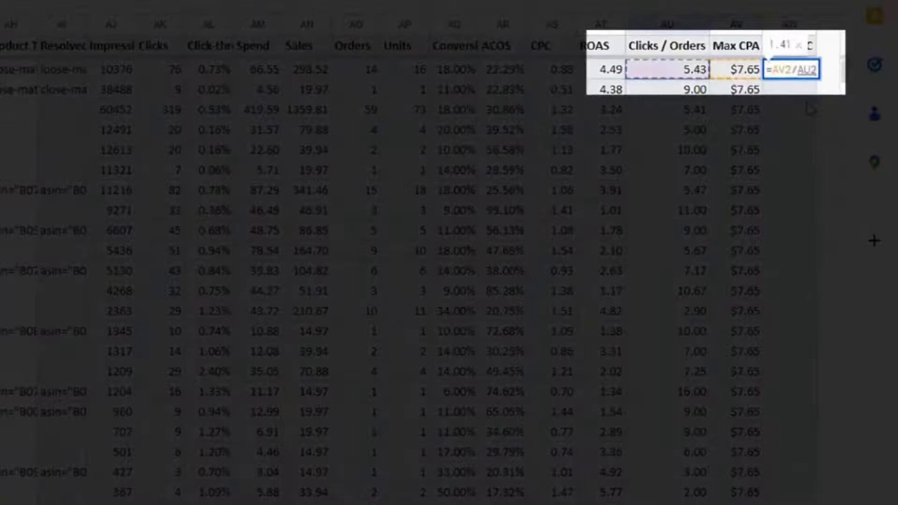
key("Return")
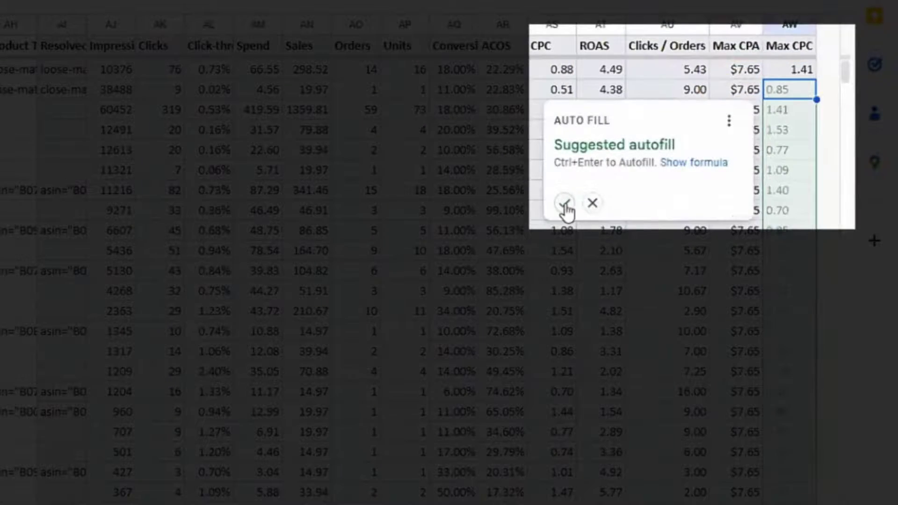
left_click(565, 205)
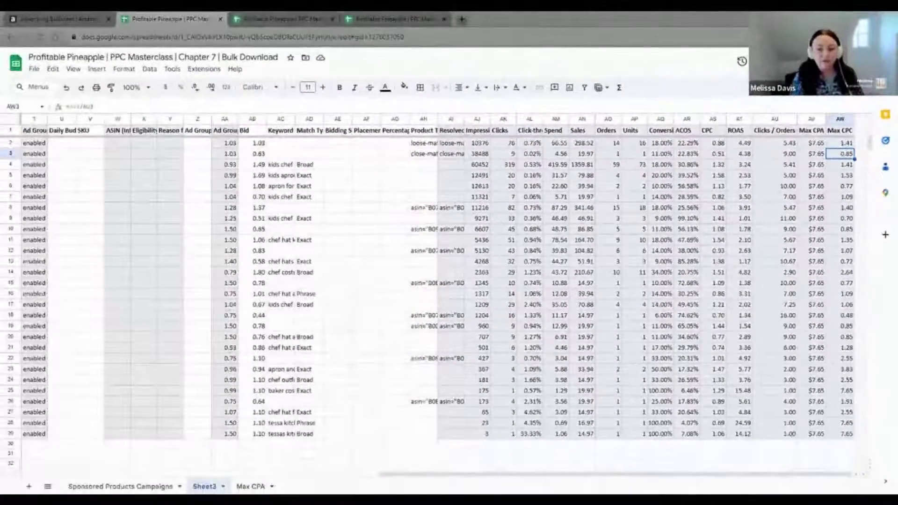
left_click(841, 144)
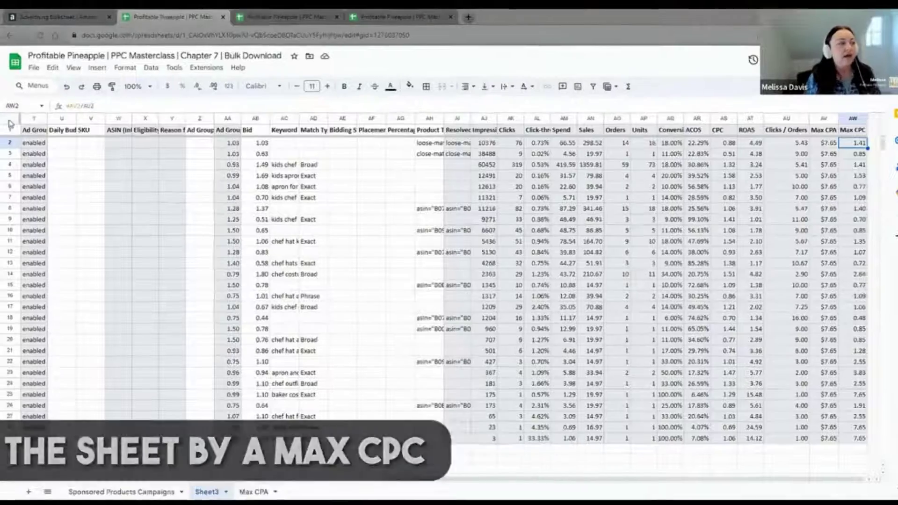
Sort the whole sheet by Max CPC, Z to A, with row 1 treated as headers
left_click(11, 118)
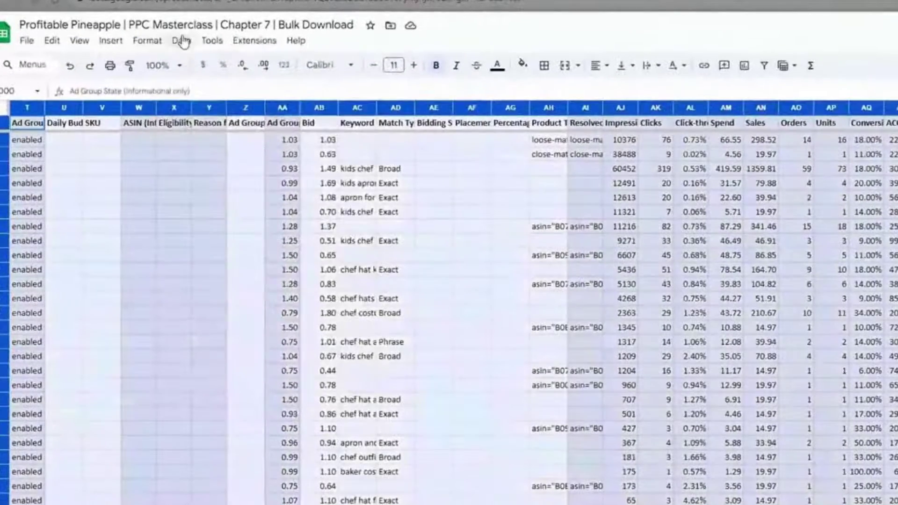
left_click(177, 44)
mouse_move(220, 85)
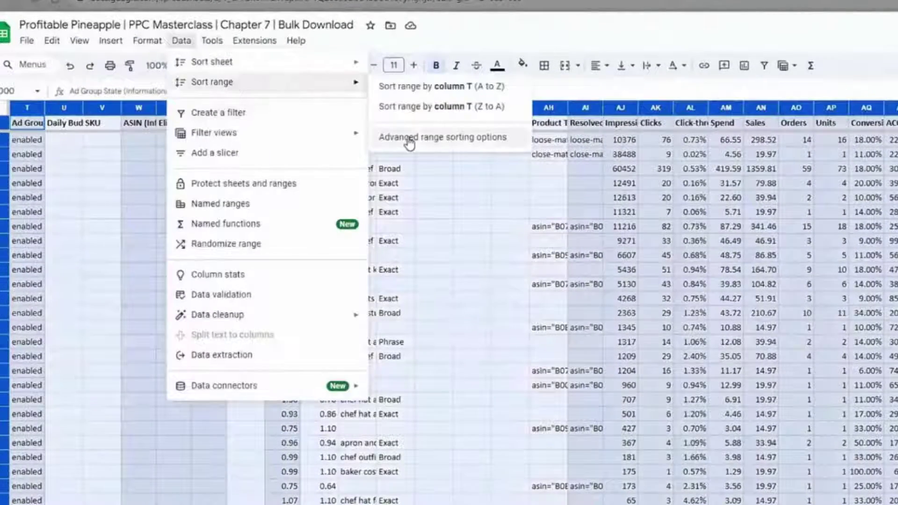
left_click(409, 144)
left_click(348, 173)
left_click(369, 208)
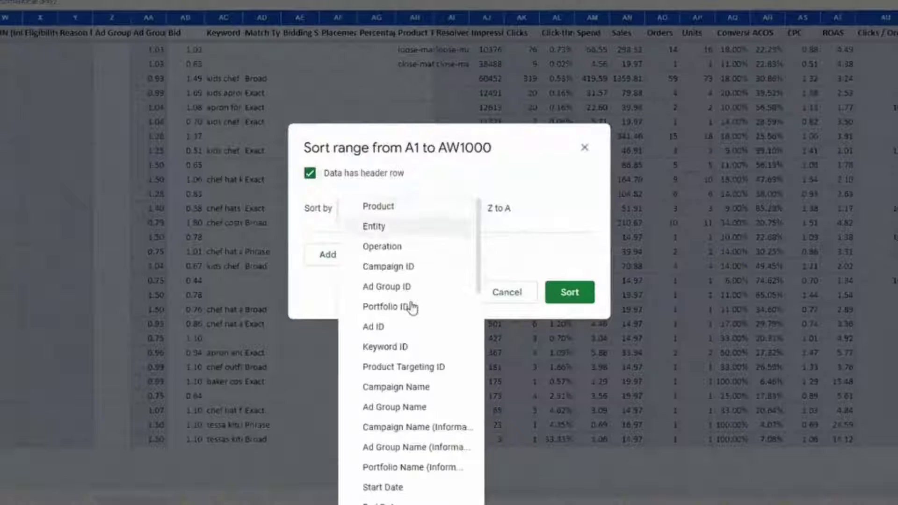
scroll(416, 337, "down", 15)
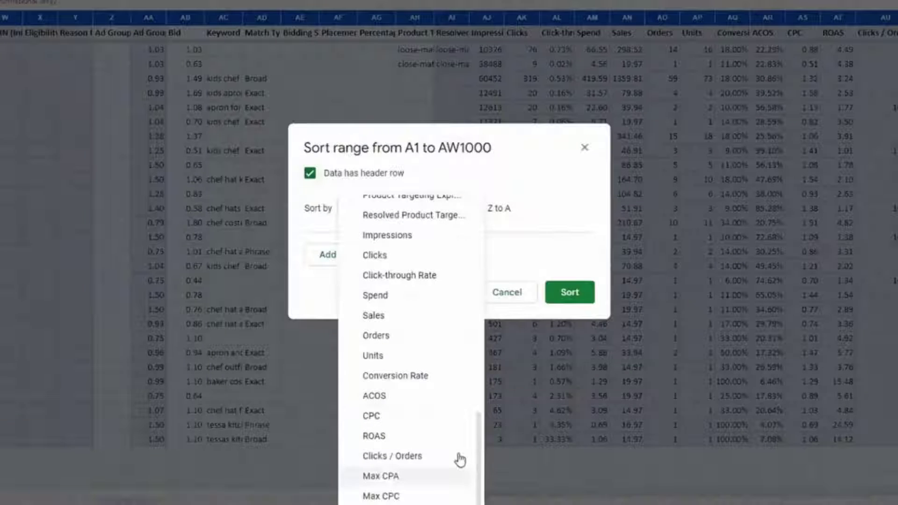
left_click(381, 496)
left_click(478, 209)
left_click(570, 293)
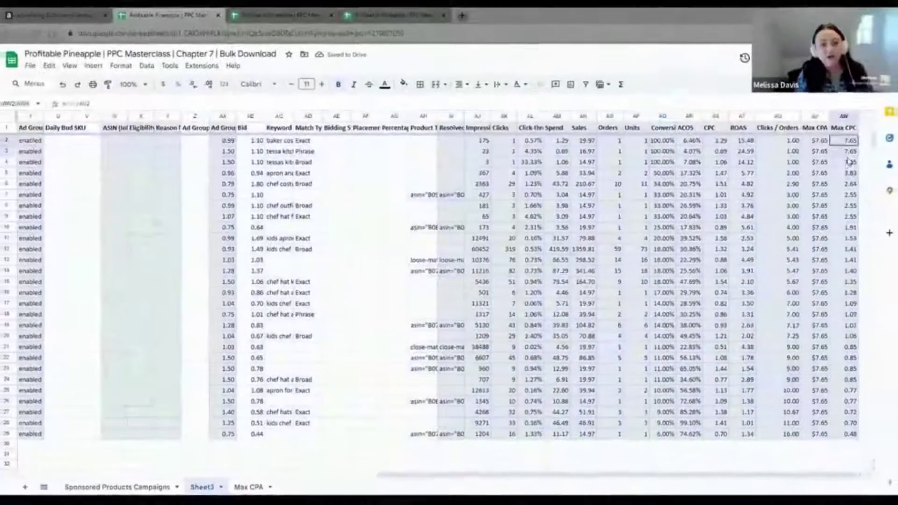
left_click_drag(896, 104, 897, 131)
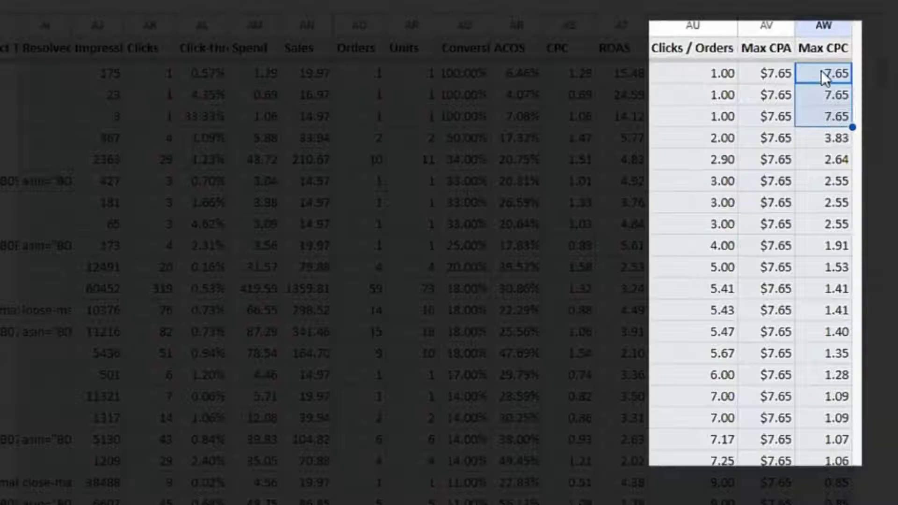
left_click(838, 187)
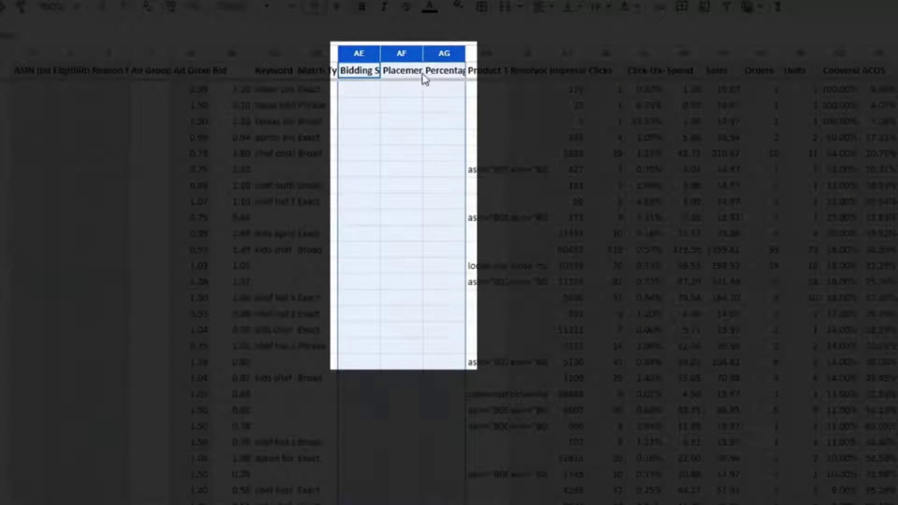
Hide the bidding and placement columns AE–AG and the metric columns AI–AV
right_click(399, 57)
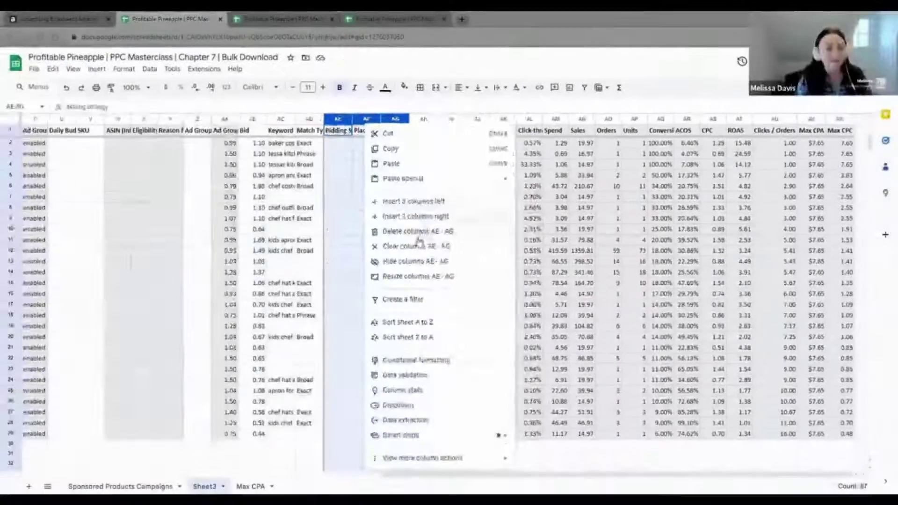
left_click(445, 273)
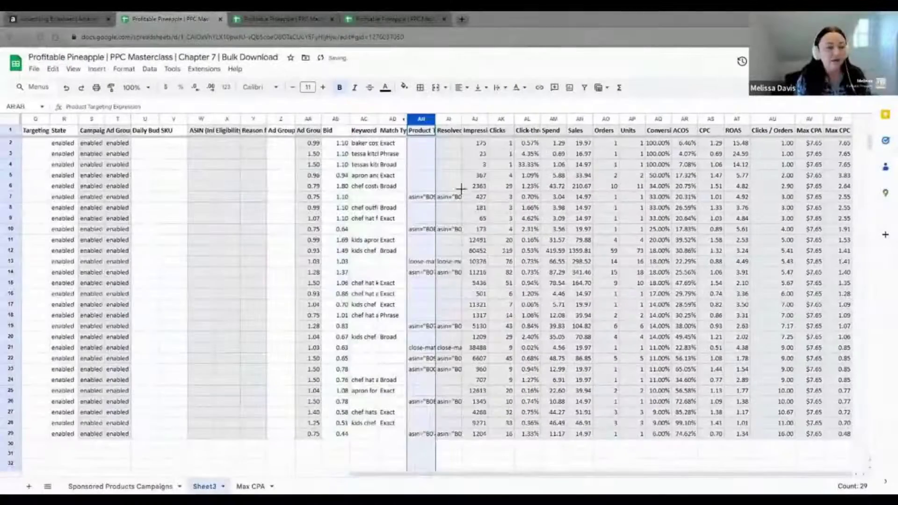
left_click_drag(449, 119, 791, 135)
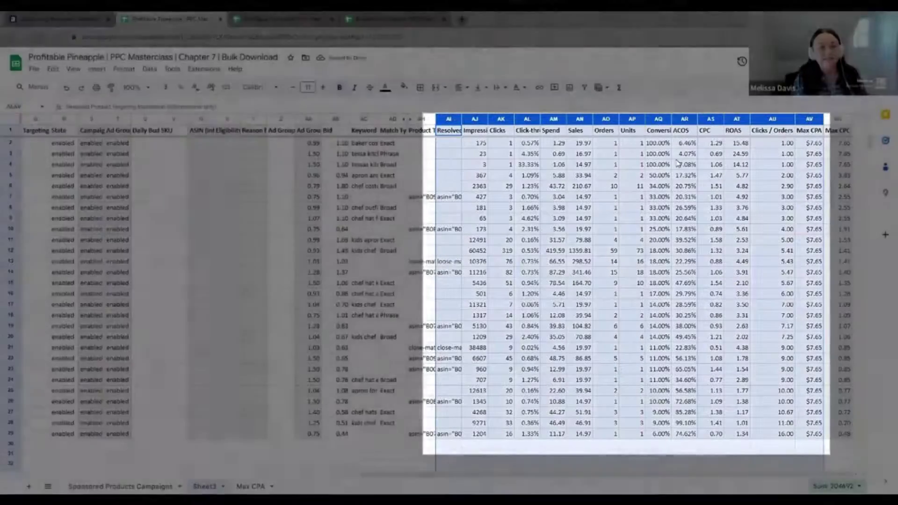
key("ctrl+alt+0")
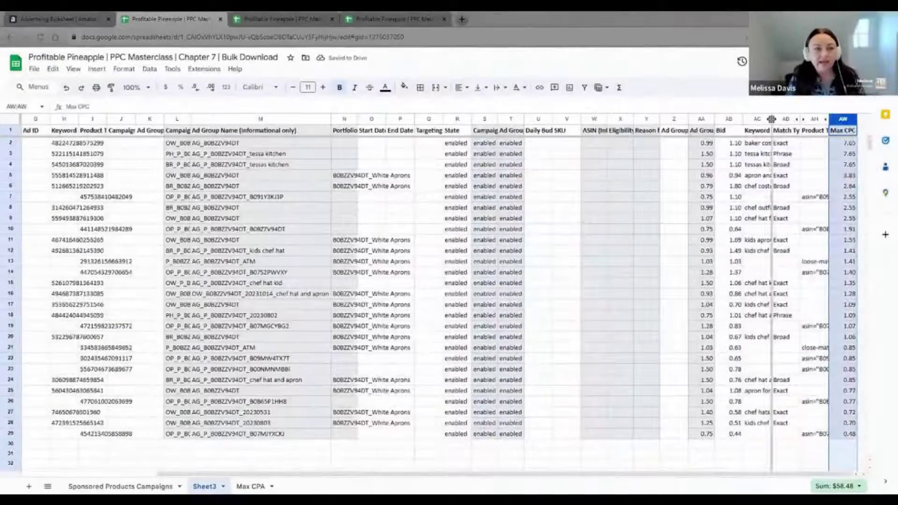
Autofit Keyword Text and Product Targeting Expression columns to their entries
double_click(773, 119)
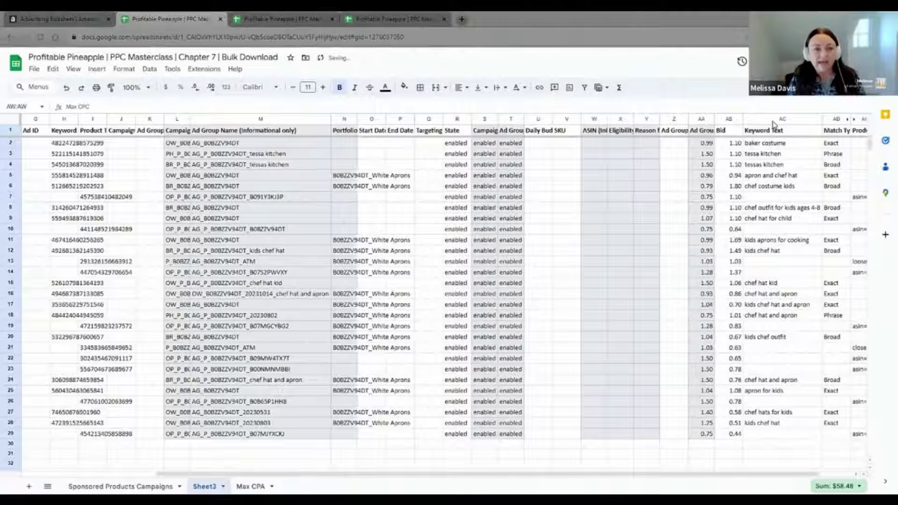
scroll(705, 474, "right", 3)
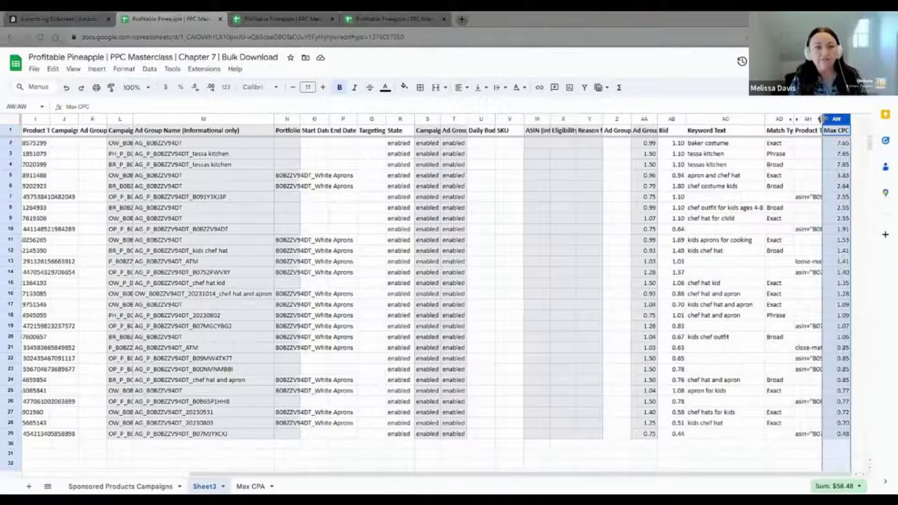
double_click(796, 121)
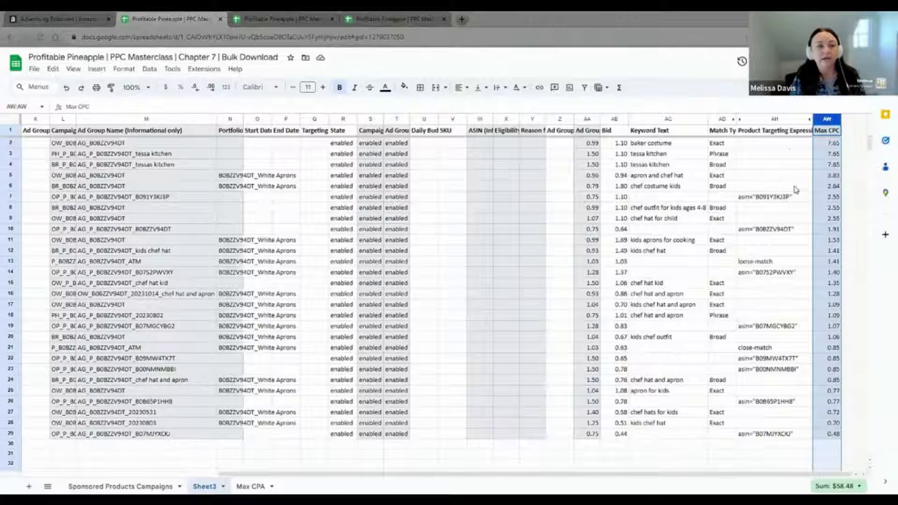
left_click_drag(829, 145, 833, 168)
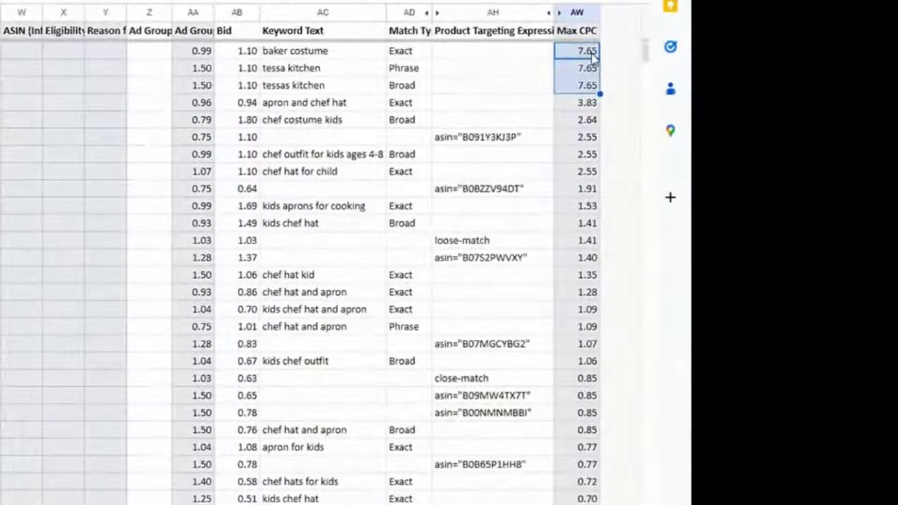
left_click(591, 54)
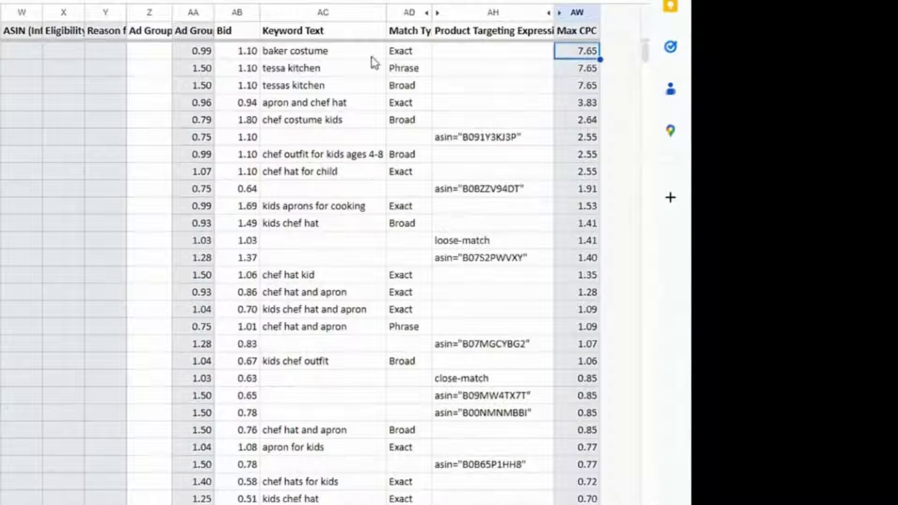
left_click(321, 50)
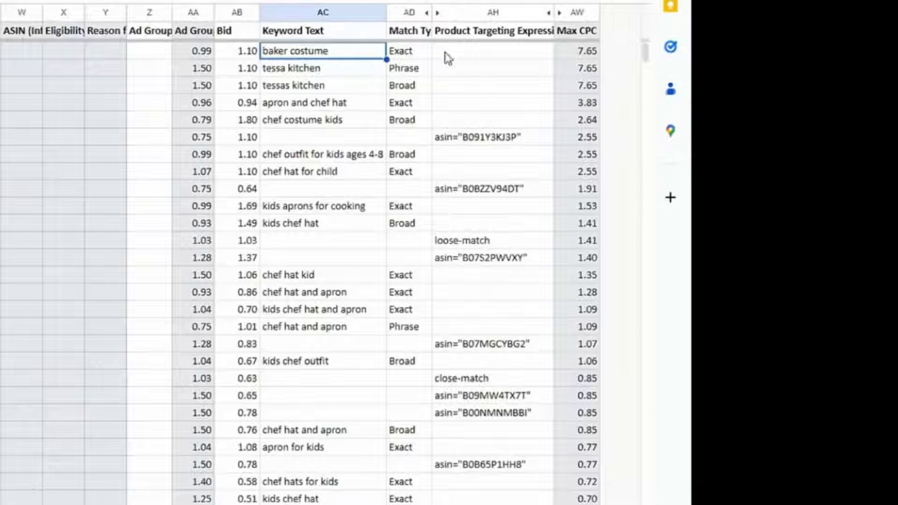
left_click(248, 54)
left_click(592, 55)
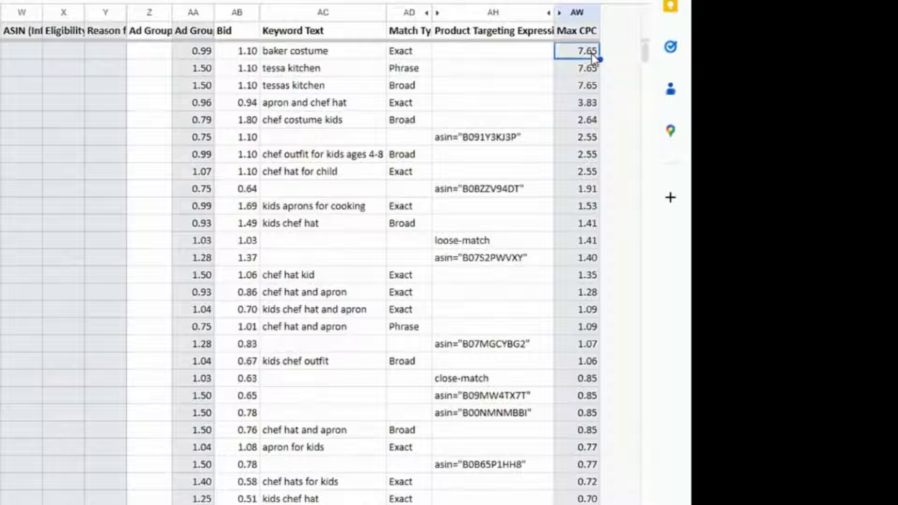
left_click(254, 51)
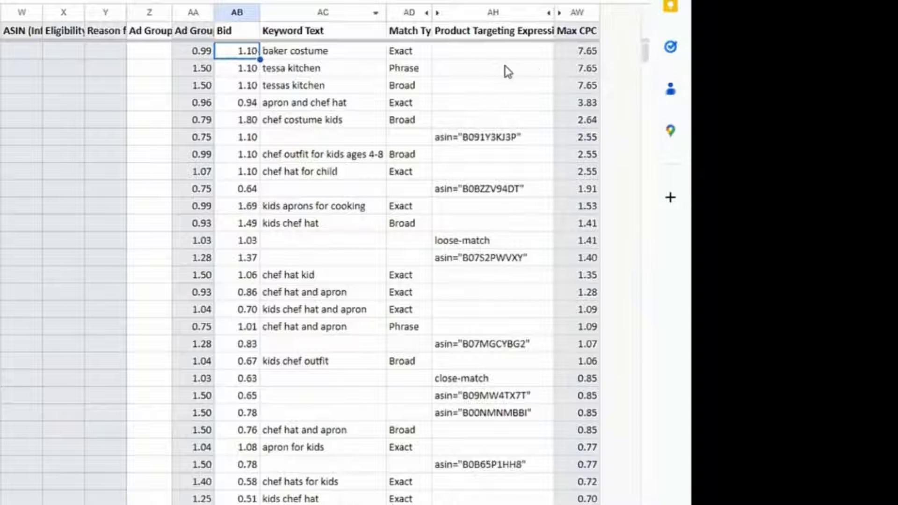
left_click_drag(583, 52, 582, 500)
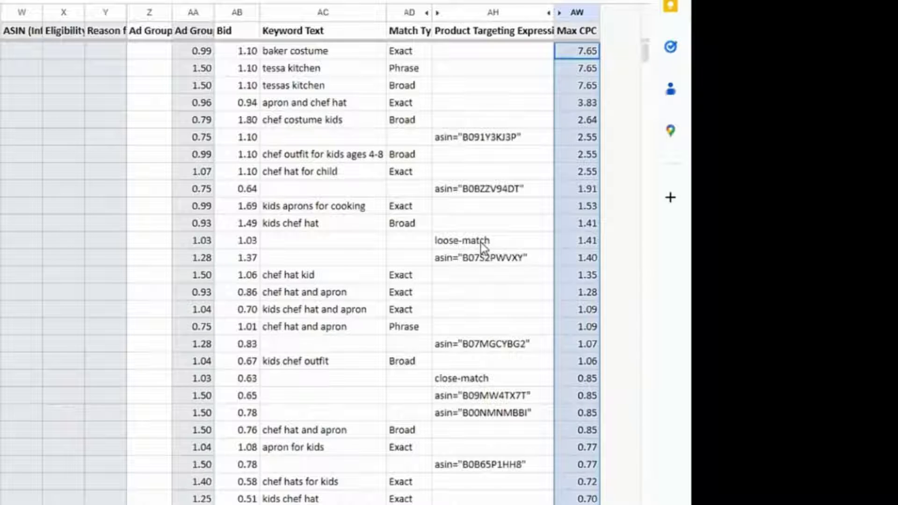
left_click(582, 90)
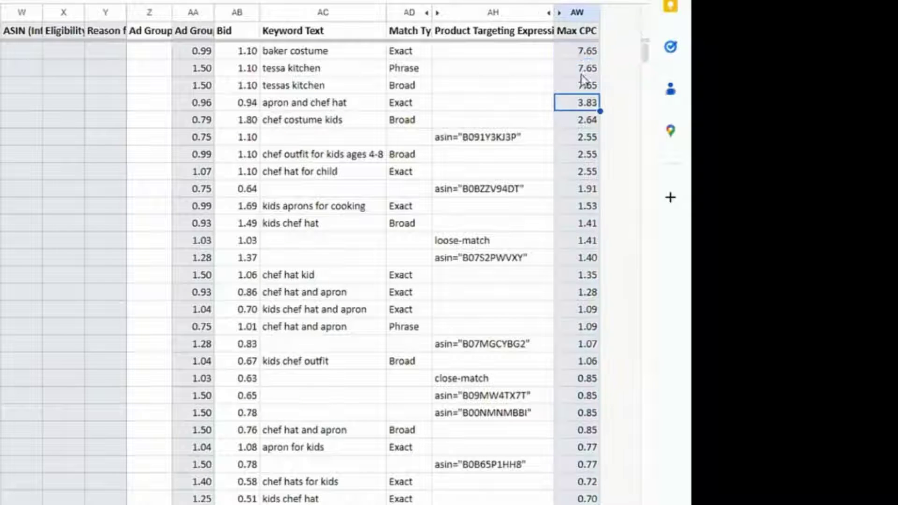
left_click_drag(585, 87, 589, 52)
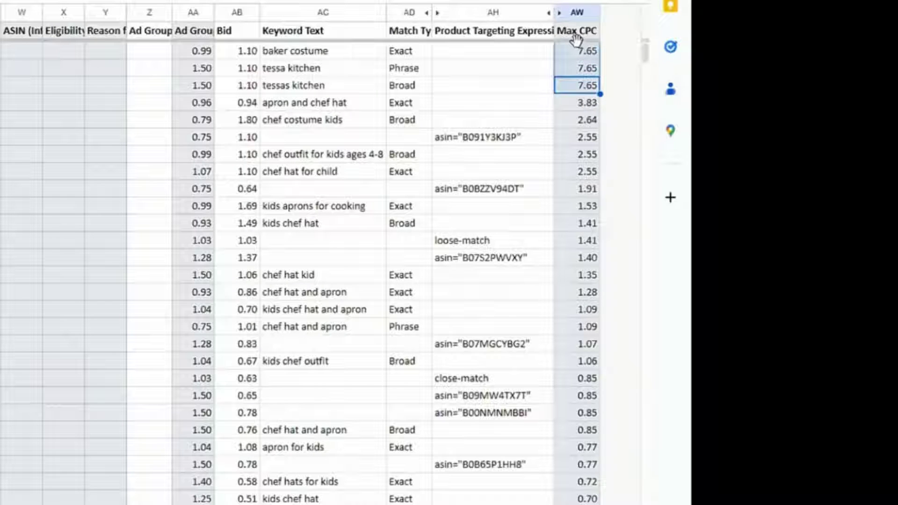
left_click(310, 73)
left_click(310, 86)
left_click_drag(319, 66, 311, 91)
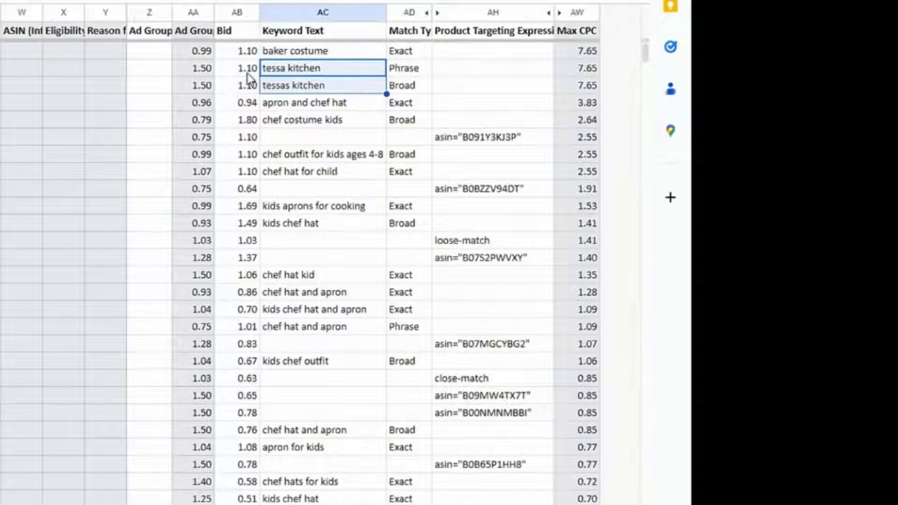
left_click(247, 52)
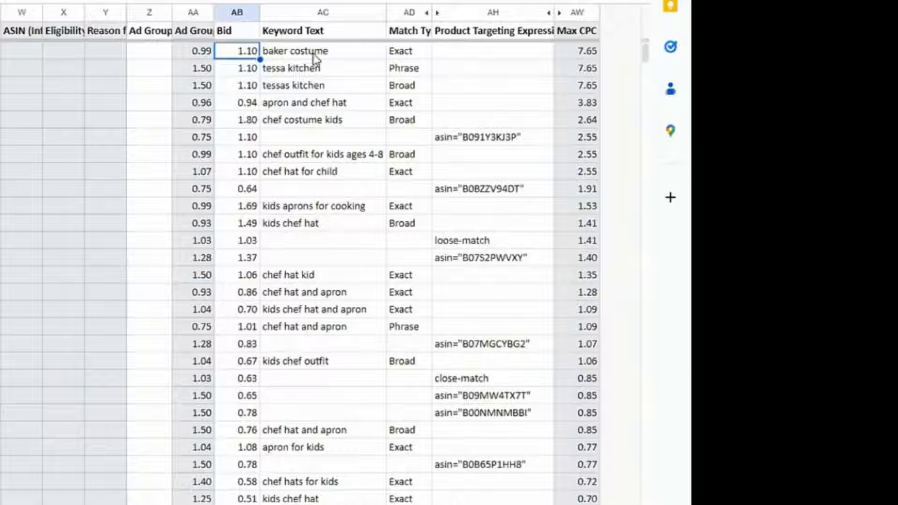
left_click(589, 54)
left_click_drag(253, 52, 254, 88)
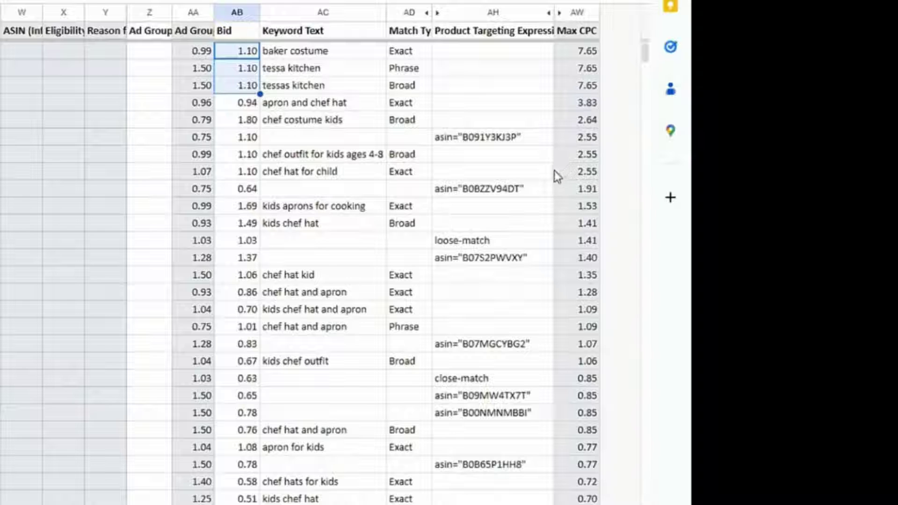
left_click_drag(580, 108, 581, 502)
Paste the copied Max CPC values as values only over the bids from 0.94 down, starting at 3.83
key("ctrl+c")
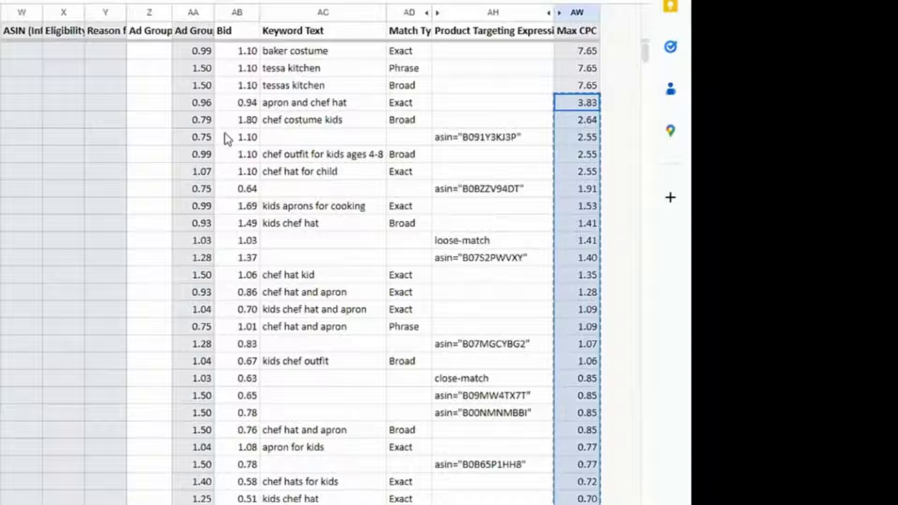
left_click(245, 103)
right_click(244, 104)
mouse_move(306, 164)
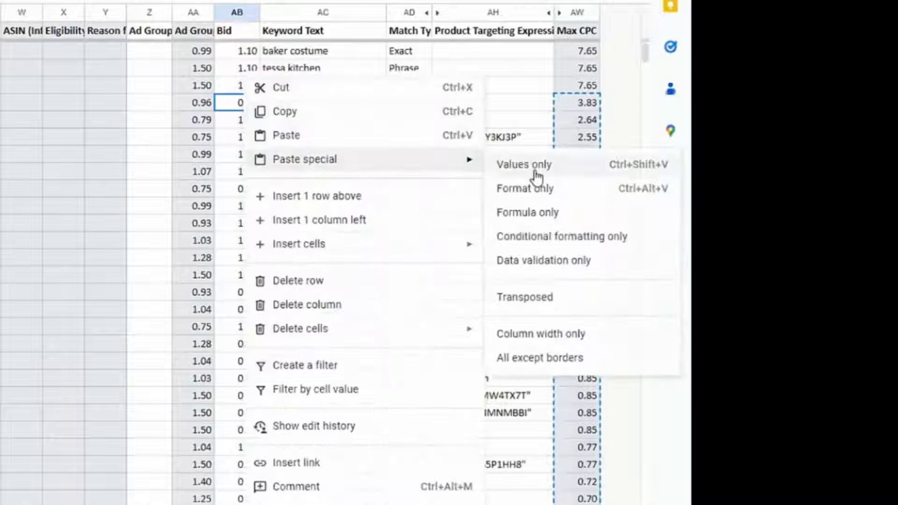
left_click(535, 168)
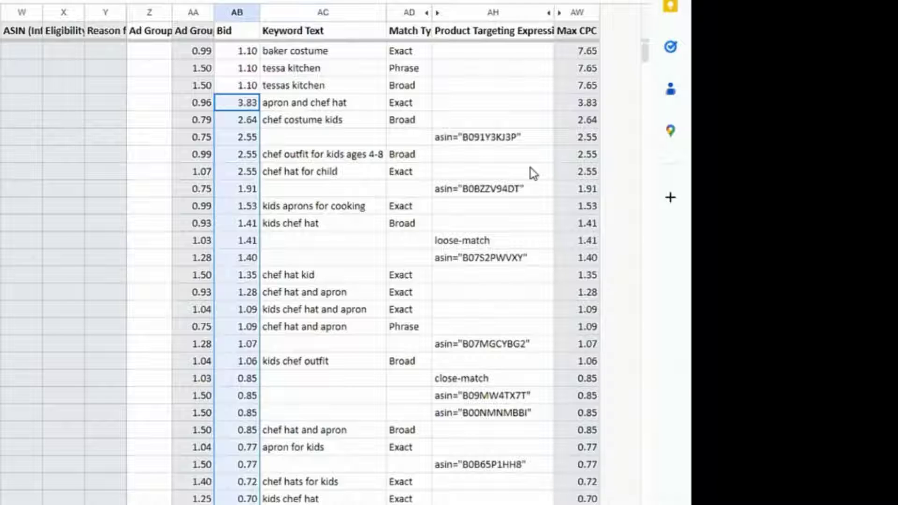
left_click(256, 108)
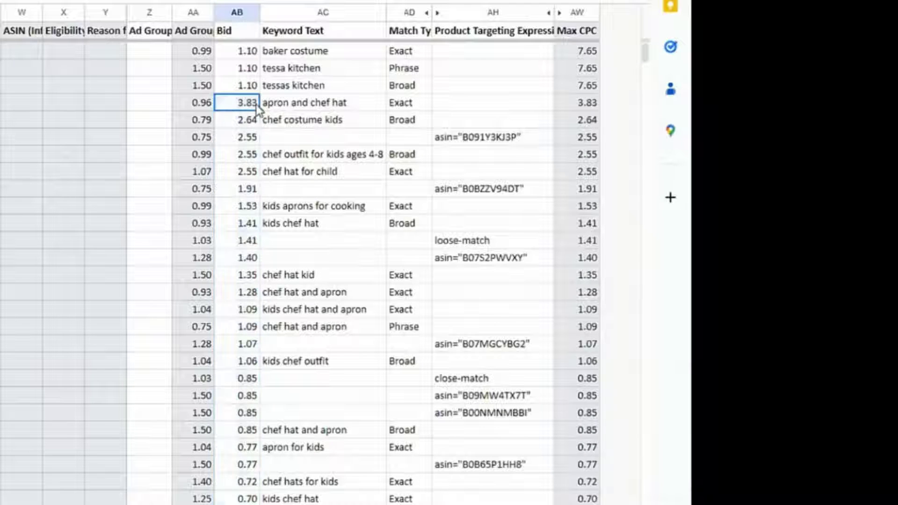
Review the three unchanged 1.10 bids and the updated 3.83 bid below the 7.65 rows
mouse_move(241, 52)
left_mouse_down()
mouse_move(251, 89)
mouse_move(244, 57)
left_mouse_up()
left_click(243, 106)
left_click_drag(0, 50, 0, 85)
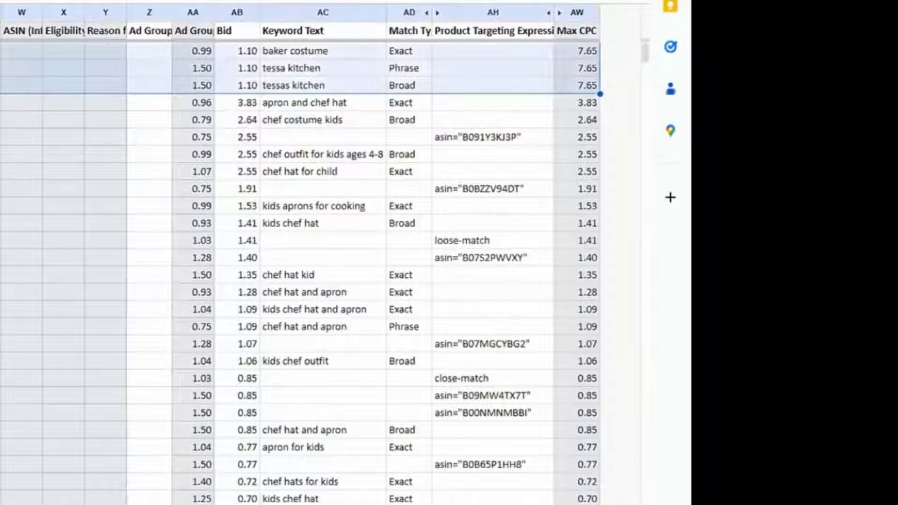
scroll(299, 271, "left", 10)
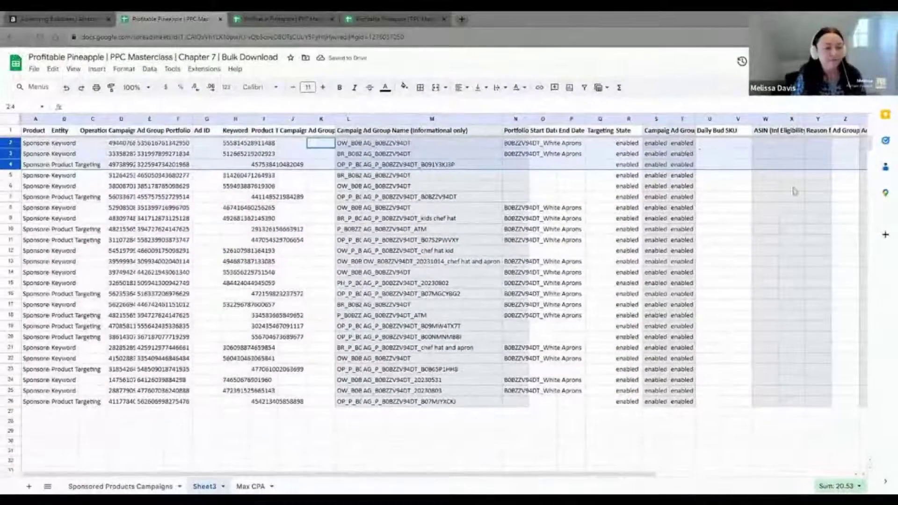
left_click(710, 197)
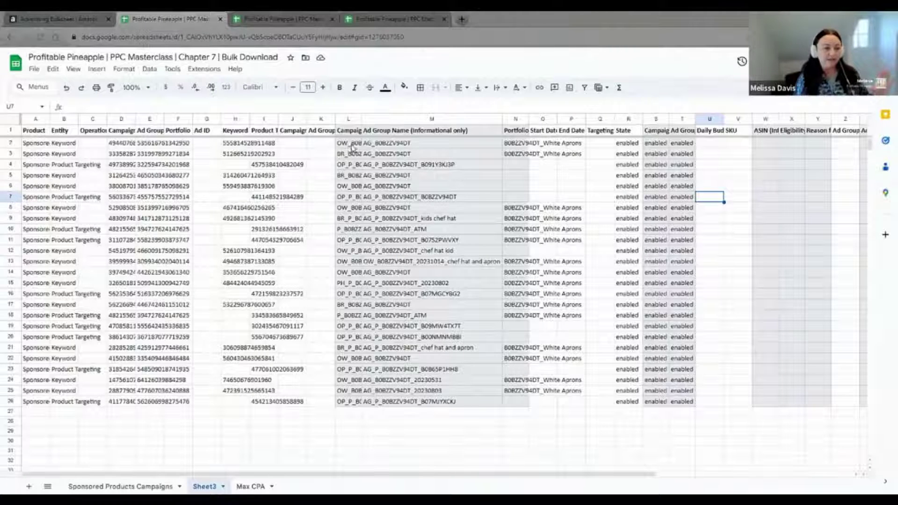
Unhide columns AE–AG between AD and AH and return to Sheet3
left_click_drag(544, 474, 739, 474)
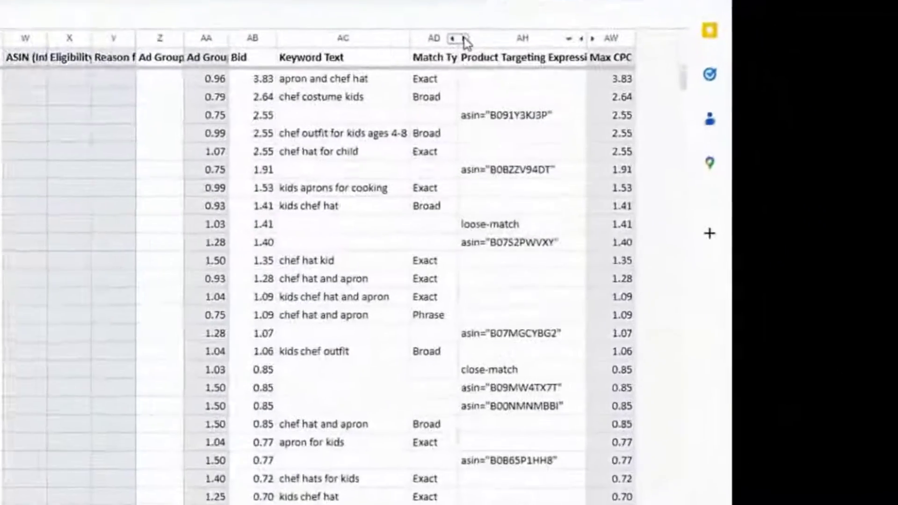
left_click(740, 119)
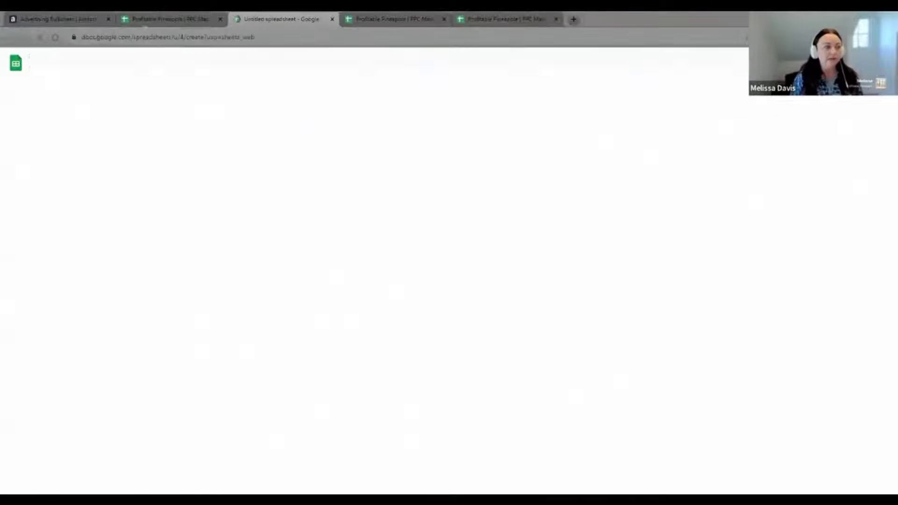
left_click(169, 18)
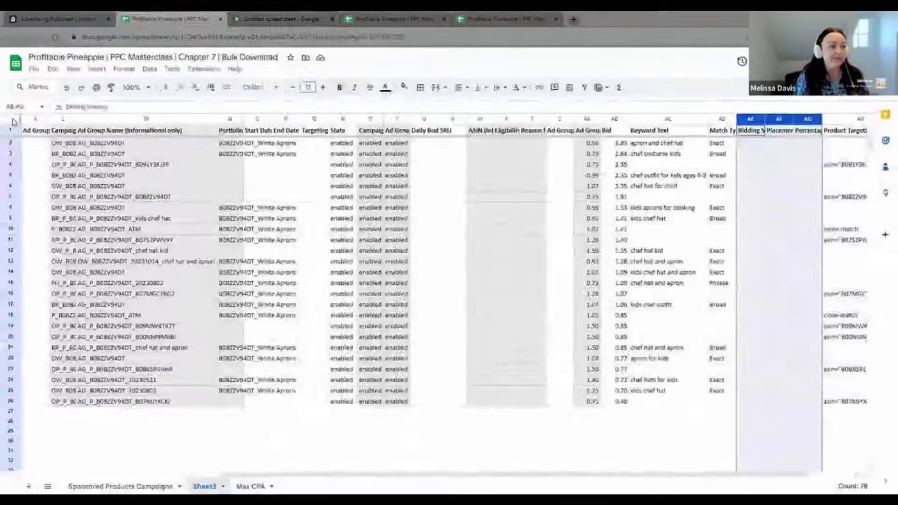
Select all of Sheet3, title the new spreadsheet 'Bulk Upload', and freeze its header row
left_click(10, 119)
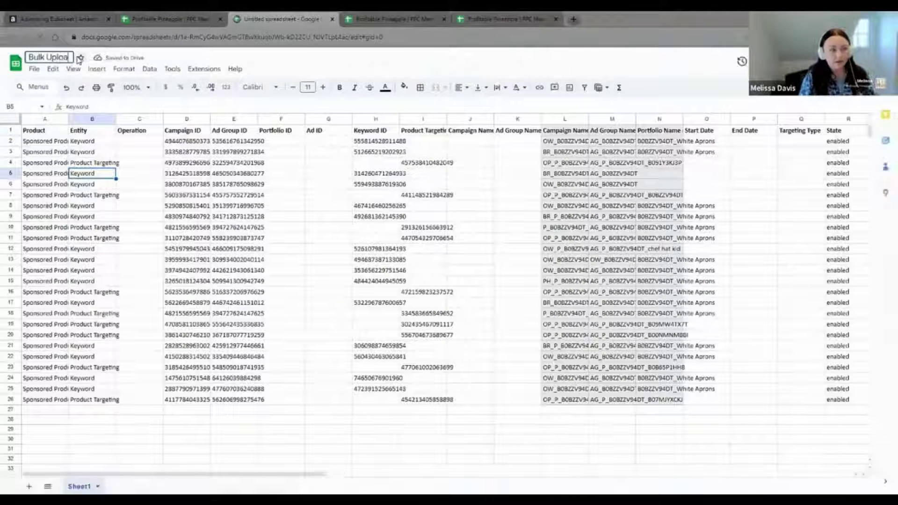
type("d")
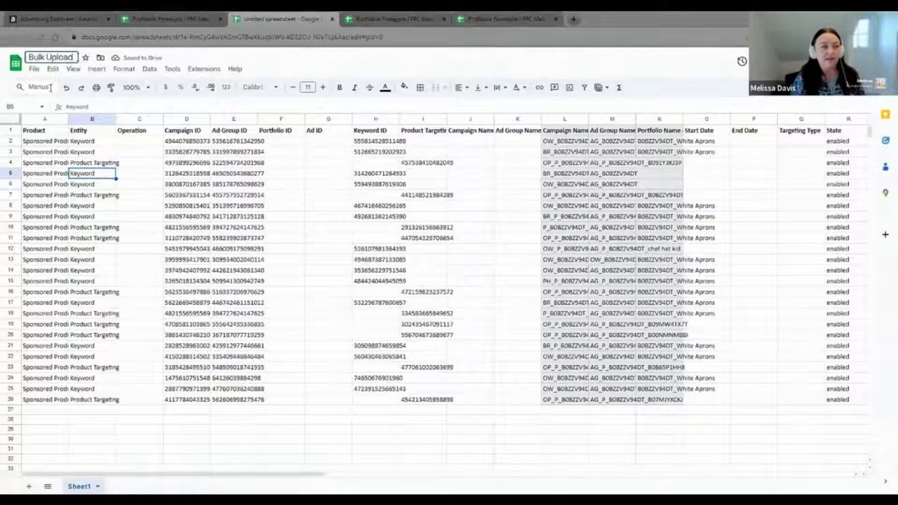
left_click(72, 69)
left_click(140, 145)
left_click(124, 148)
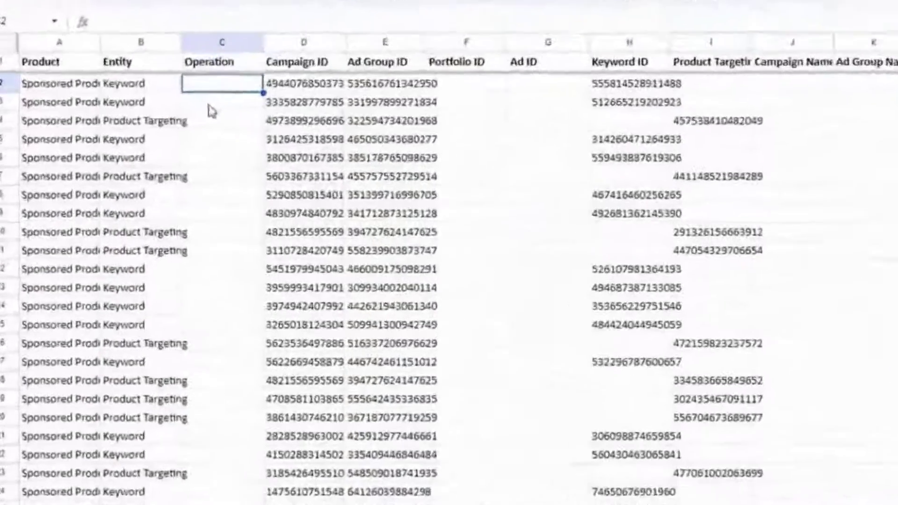
Enter Update in C2 and paste it down the rest of the Operation column
type("Update")
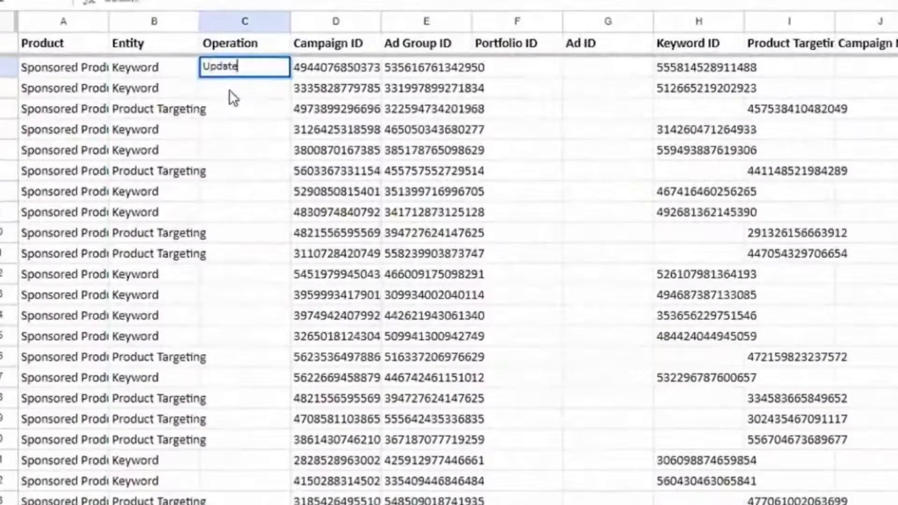
key("ctrl+Return")
key("ctrl+c")
left_click(245, 94)
key("ctrl+shift+Down")
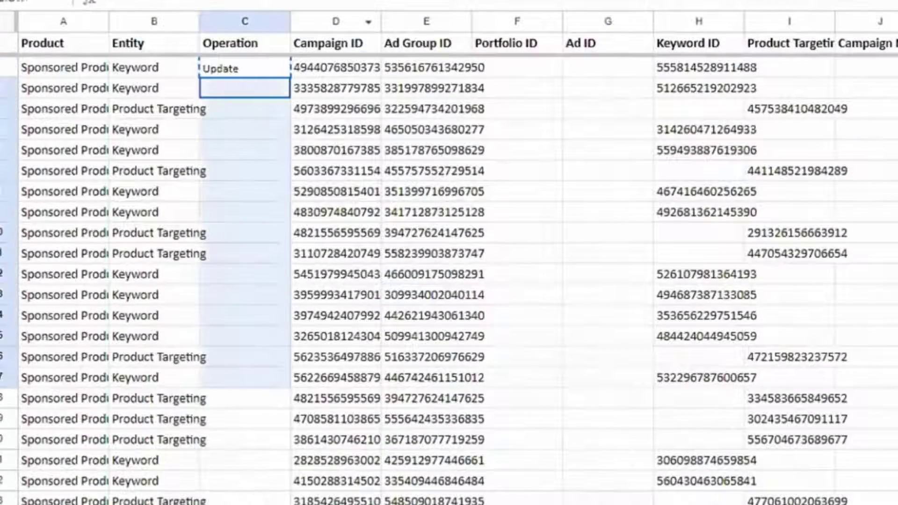
key("ctrl+v")
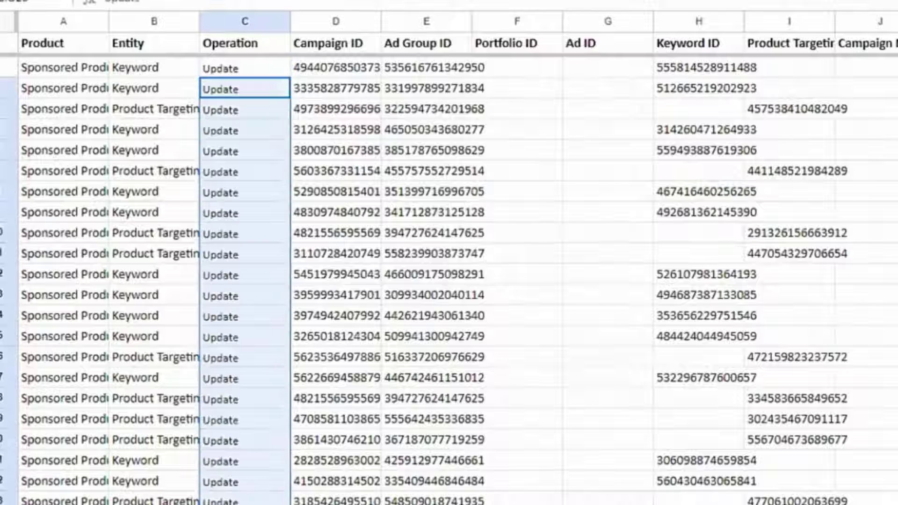
Review the bids (3.83 to 0.48), keywords, targeting expressions and impression values across the sheet
scroll(449, 281, "right", 10)
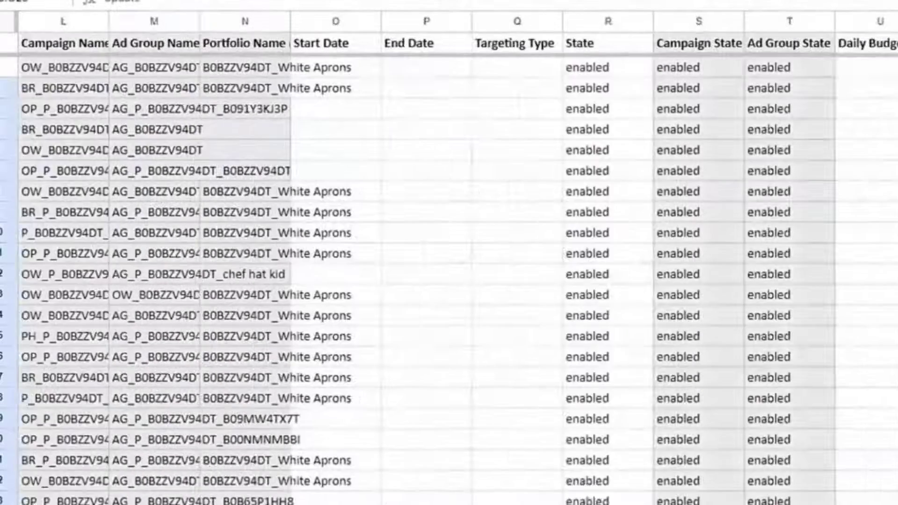
scroll(450, 281, "right", 1)
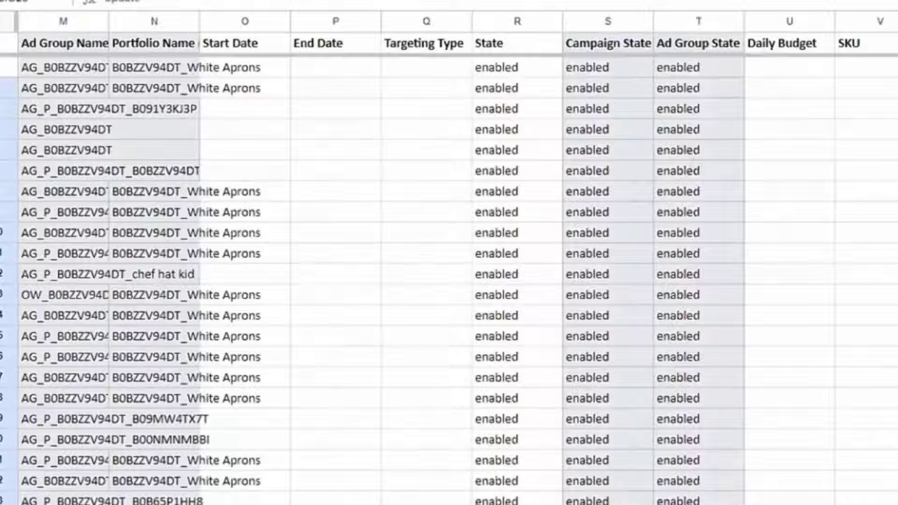
scroll(655, 81, "right", 8)
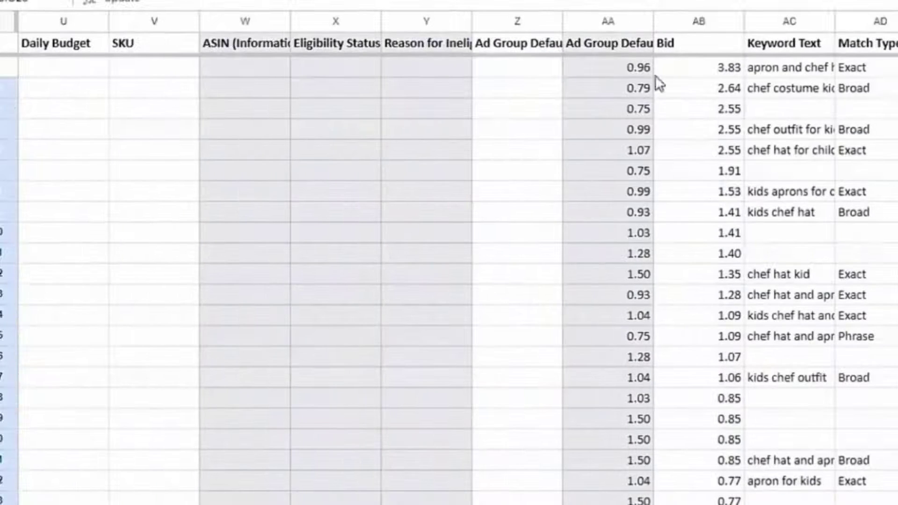
left_click_drag(708, 70, 706, 503)
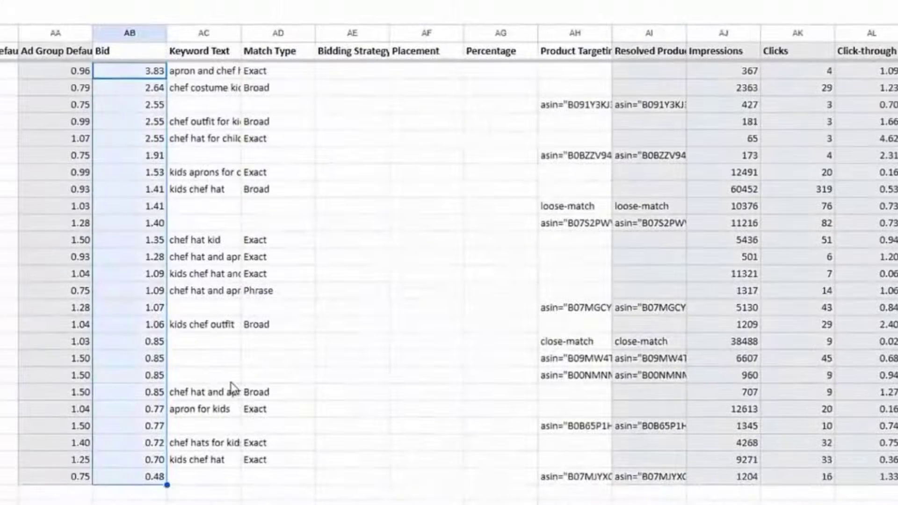
left_click(196, 87)
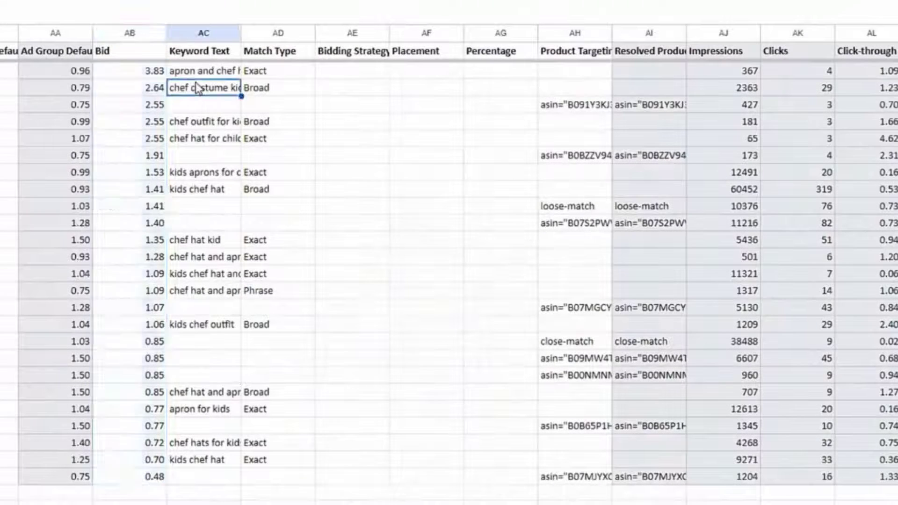
left_click(262, 95)
scroll(170, 117, "right", 5)
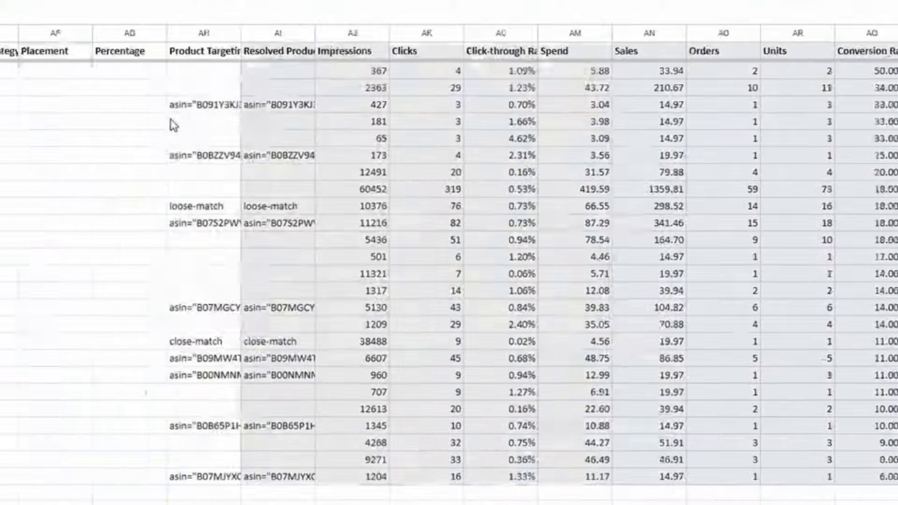
left_click(184, 120)
left_click(280, 109)
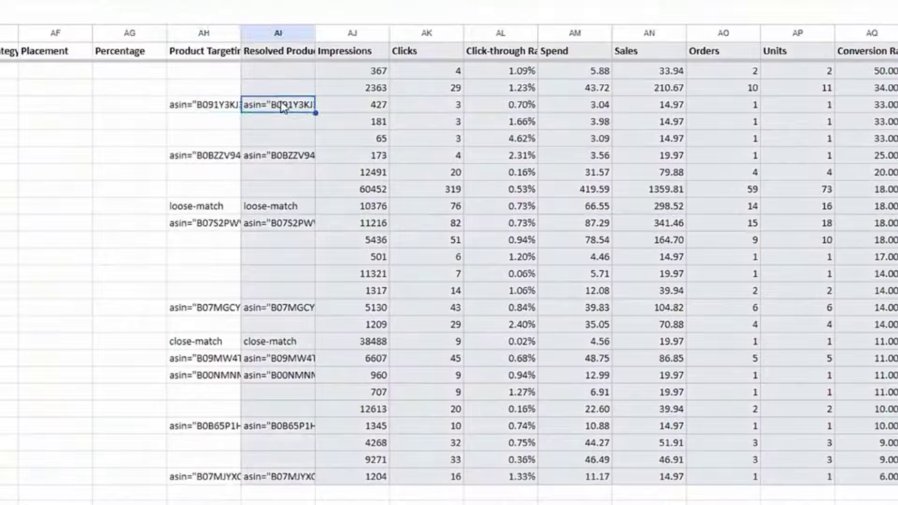
left_click(275, 32)
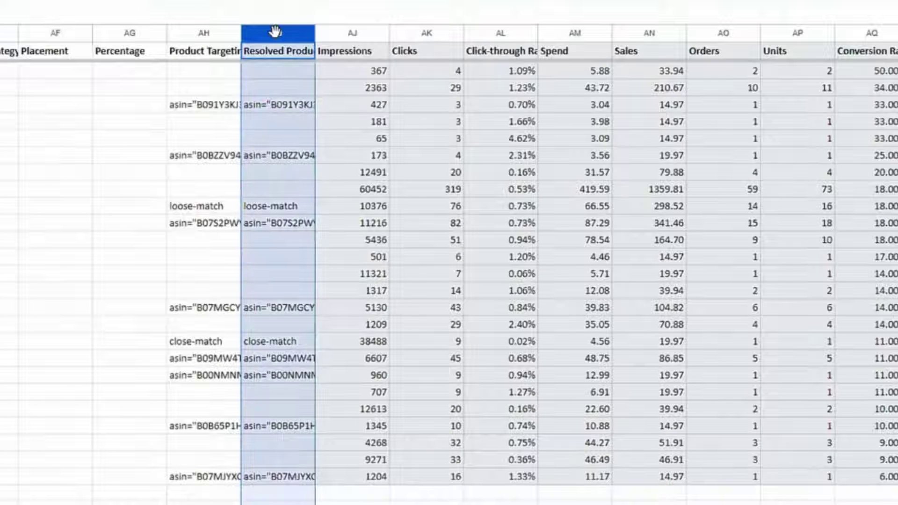
left_click(372, 172)
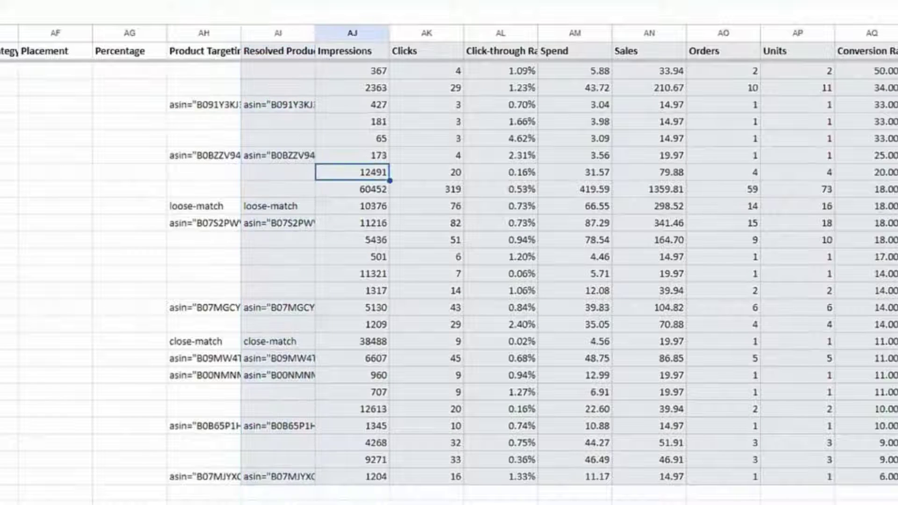
scroll(450, 271, "right", 7)
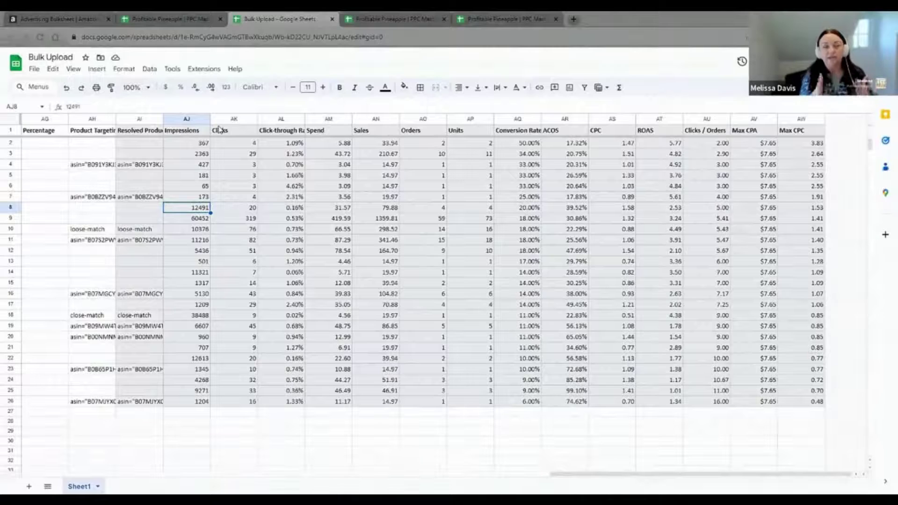
Clear columns AJ through AW, then verify the Update cells and entity column remain
left_click(228, 208)
left_click_drag(193, 123, 803, 114)
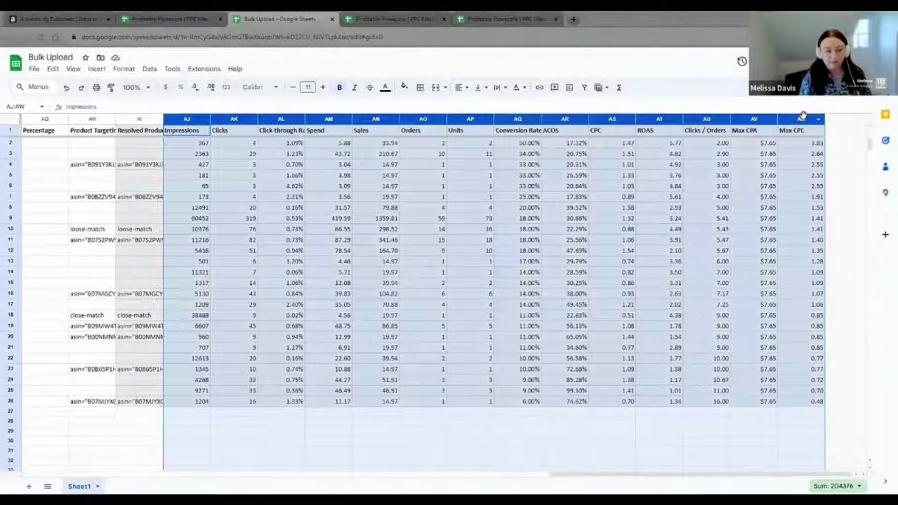
key("Delete")
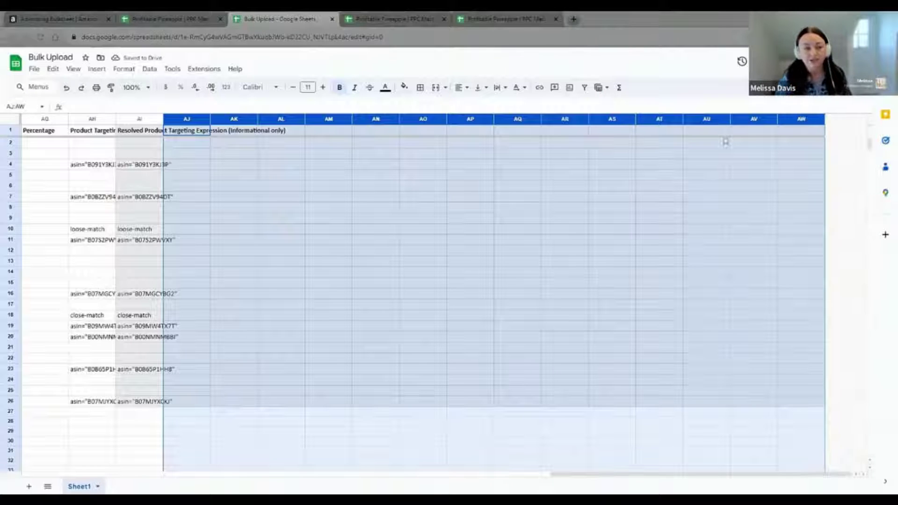
left_click_drag(647, 474, 120, 474)
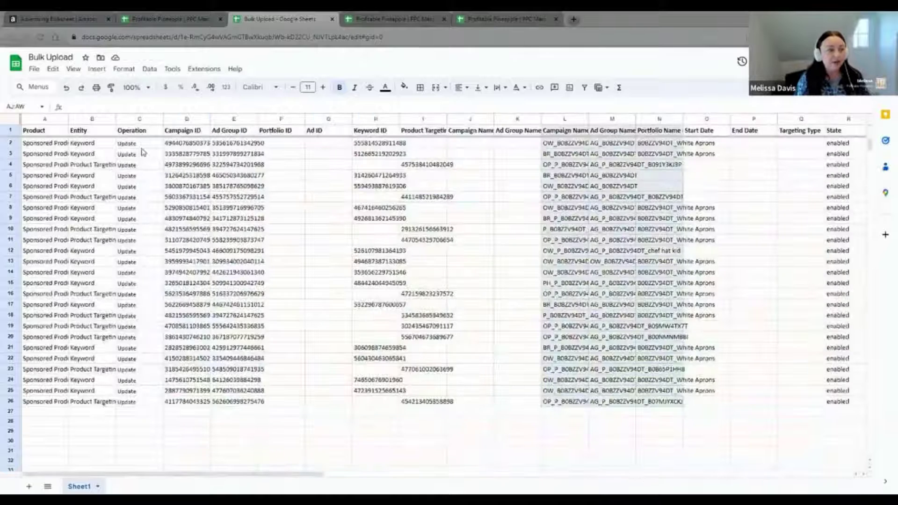
left_click_drag(131, 143, 134, 219)
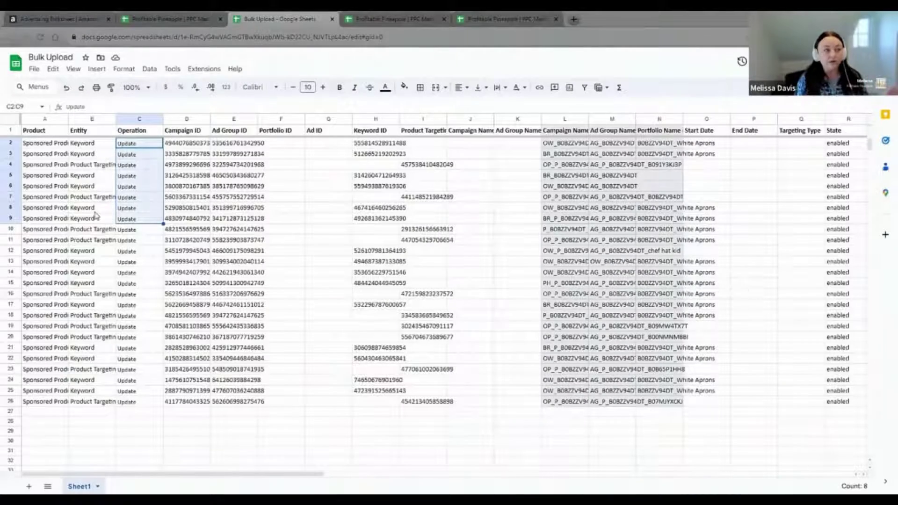
left_click(101, 198)
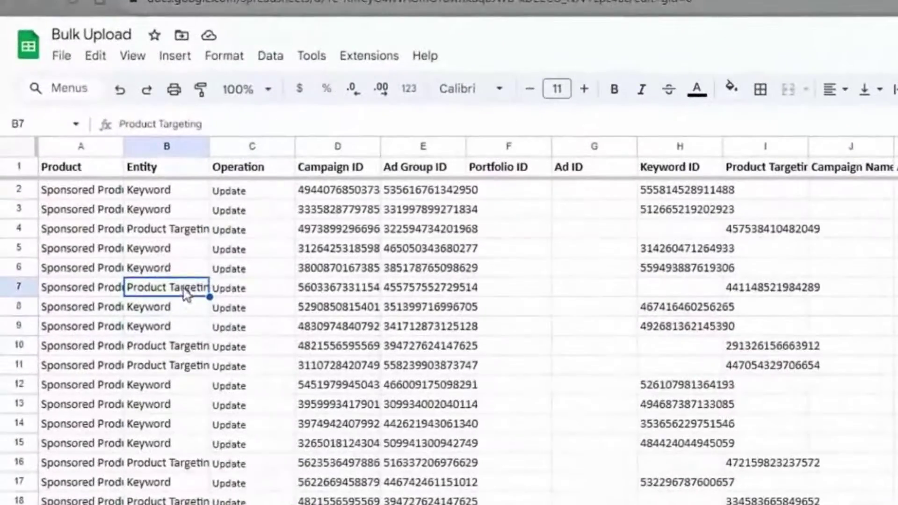
Download Bulk Upload through File > Download > Microsoft Excel (.xlsx)
left_click(62, 57)
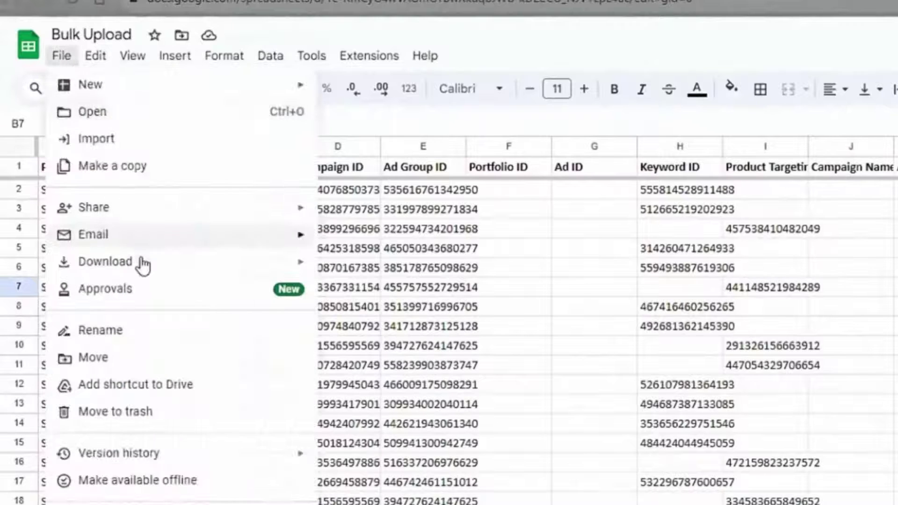
mouse_move(143, 266)
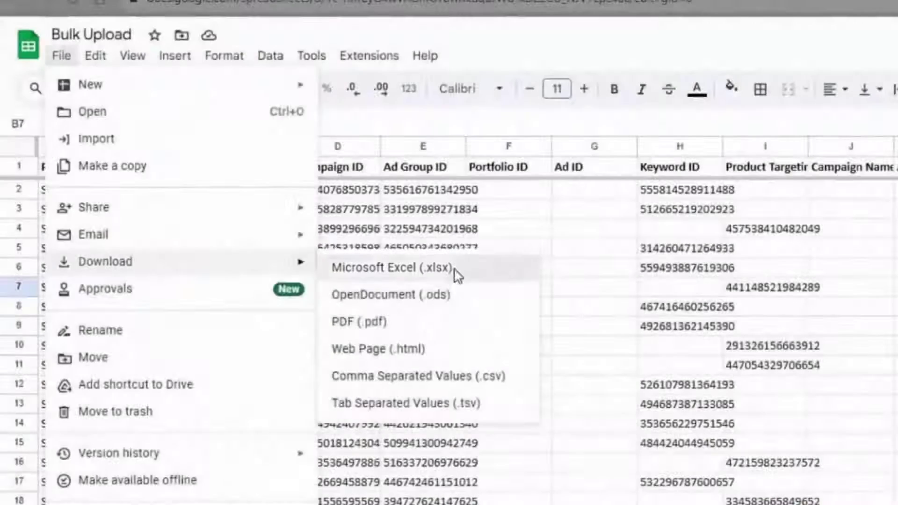
left_click(457, 276)
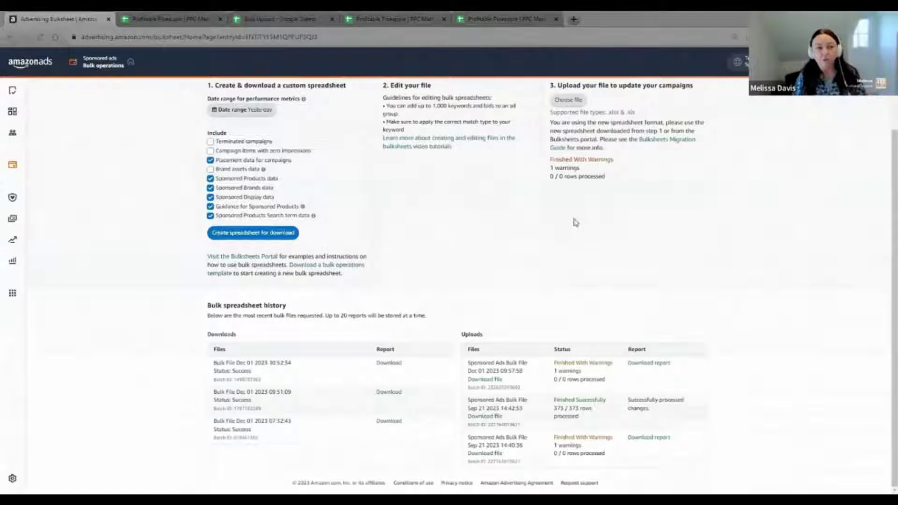
Choose Bulk Upload.xlsx in step 3 of Bulk operations and upload it for processing
scroll(580, 211, "up", 2)
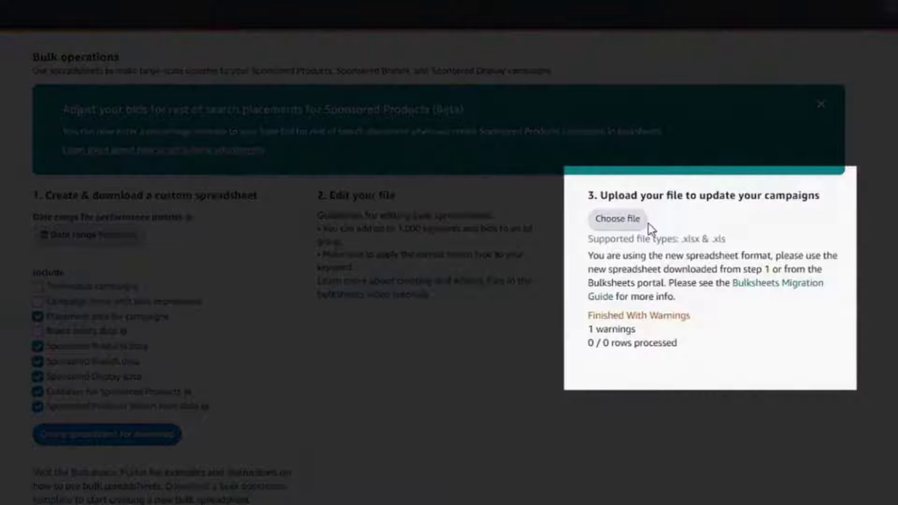
left_click(633, 226)
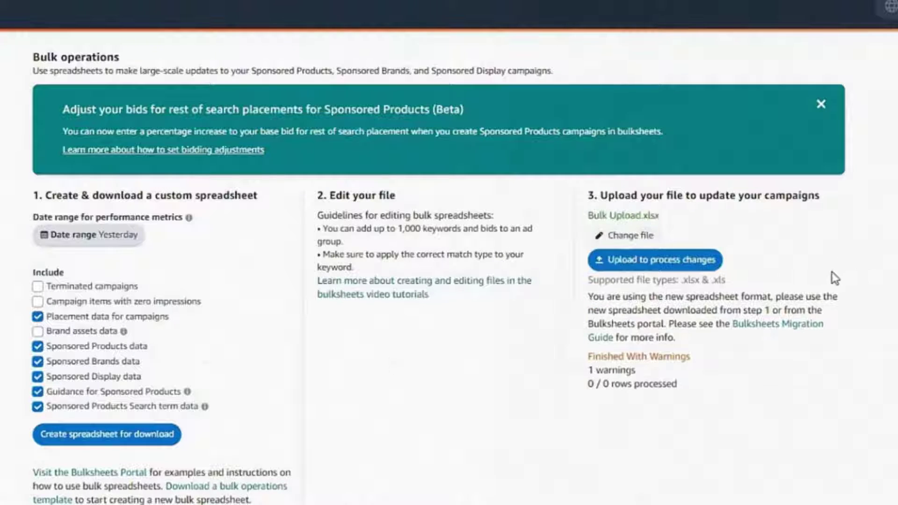
left_click_drag(616, 223, 690, 216)
left_click(690, 265)
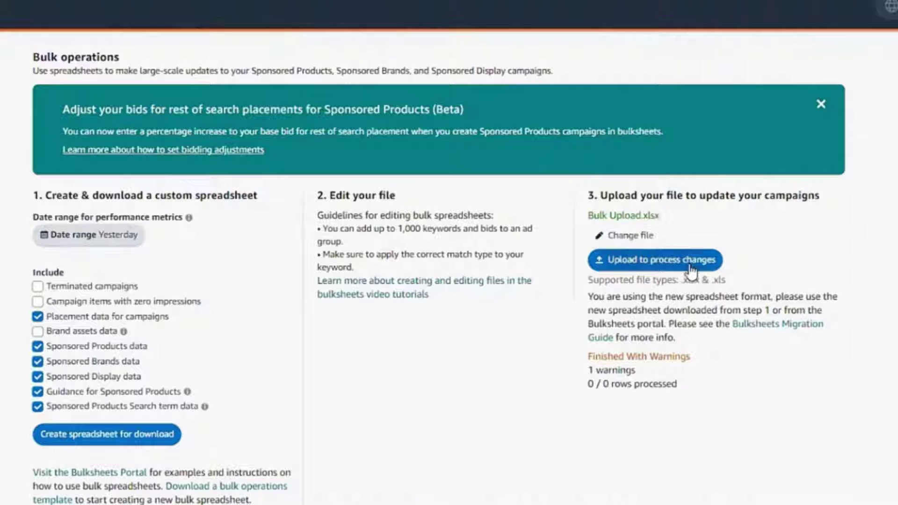
left_click(655, 260)
scroll(772, 327, "down", 3)
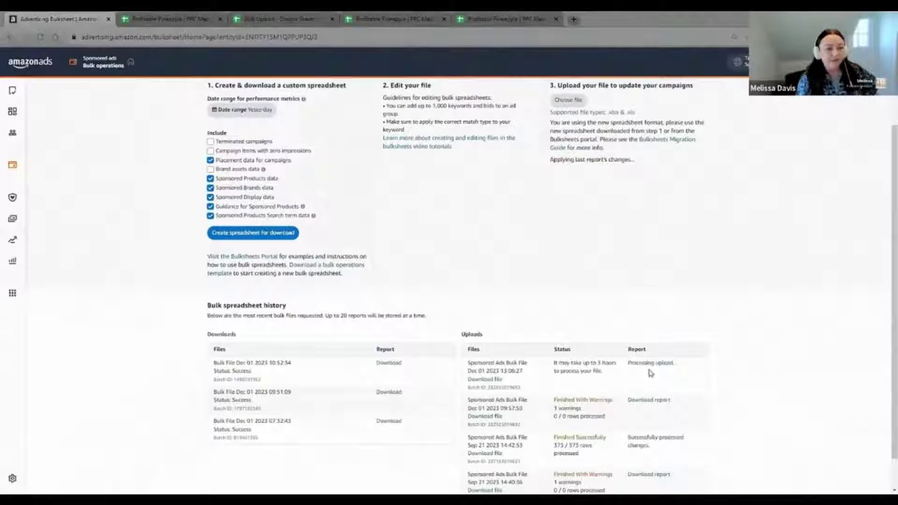
Scroll to the bulk spreadsheet history and see the 13:06:27 upload listed as Processing
scroll(649, 372, "down", 1)
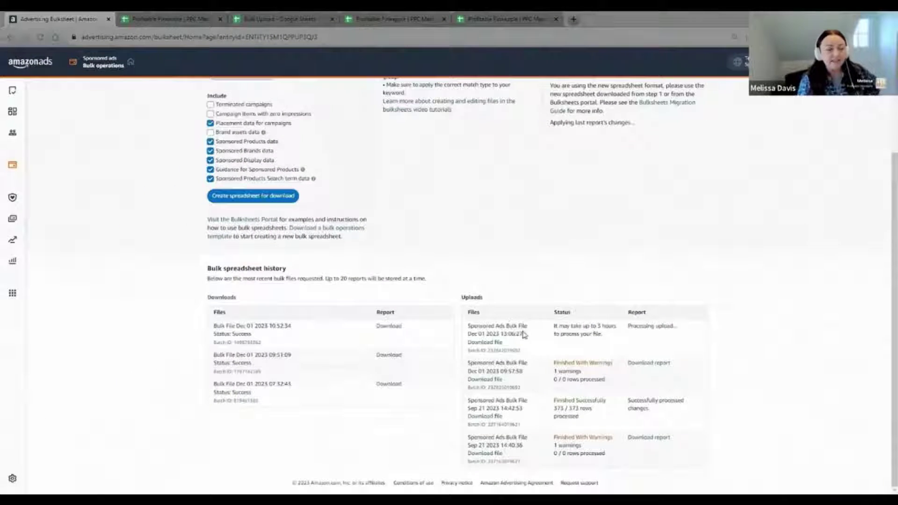